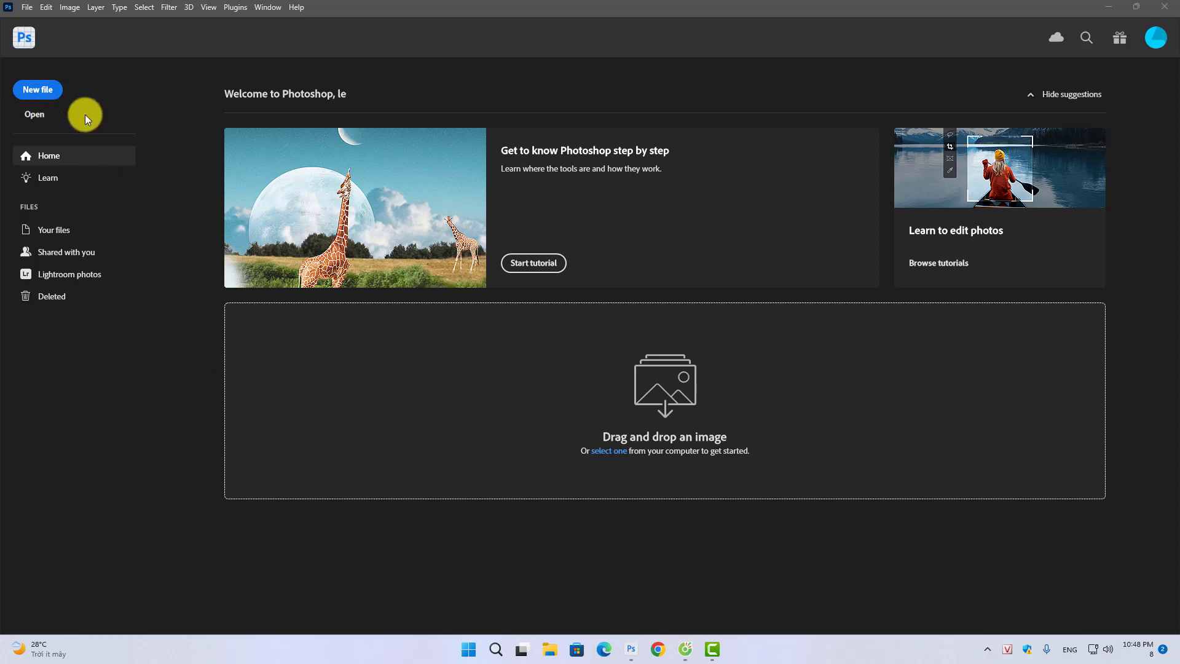
{"action": "left_click", "coordinate": [38, 115]}
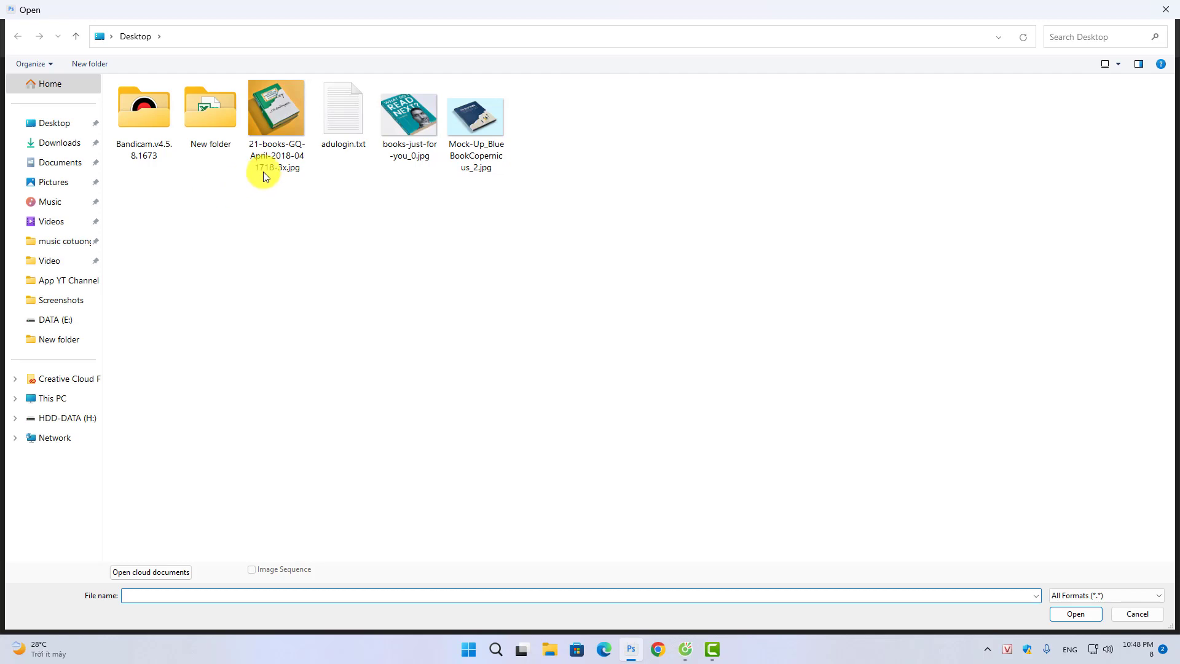
{"action": "left_click", "coordinate": [269, 167]}
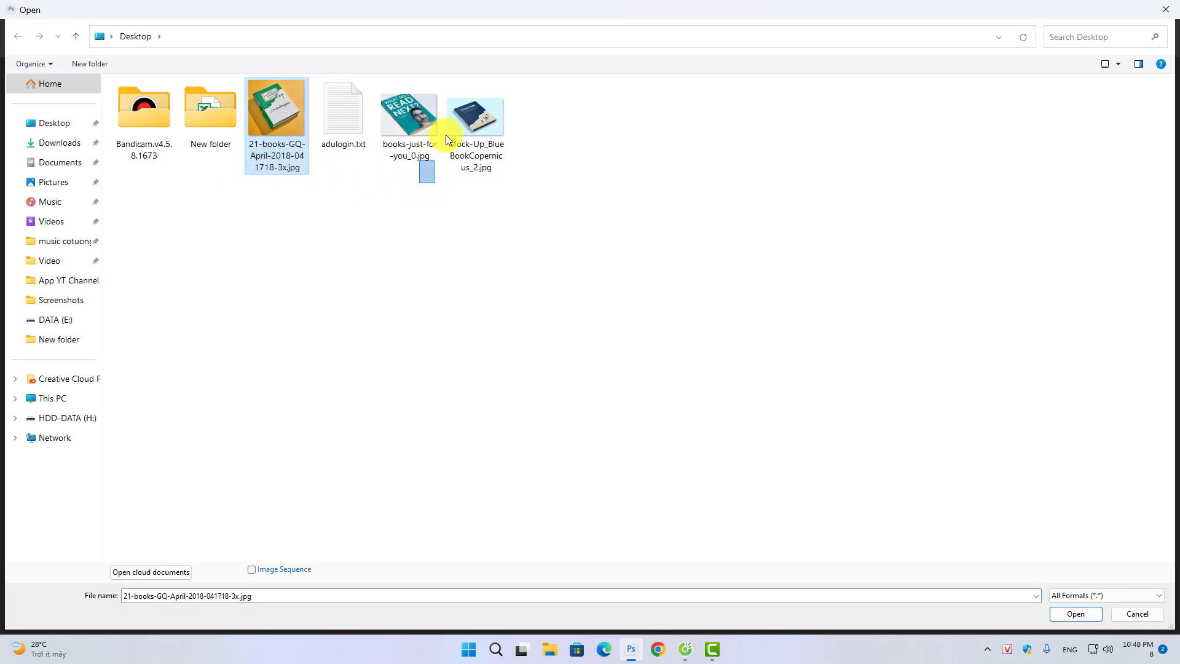
{"action": "left_click_drag", "start_coordinate": [447, 140], "coordinate": [466, 143]}
{"action": "left_click", "coordinate": [1069, 613]}
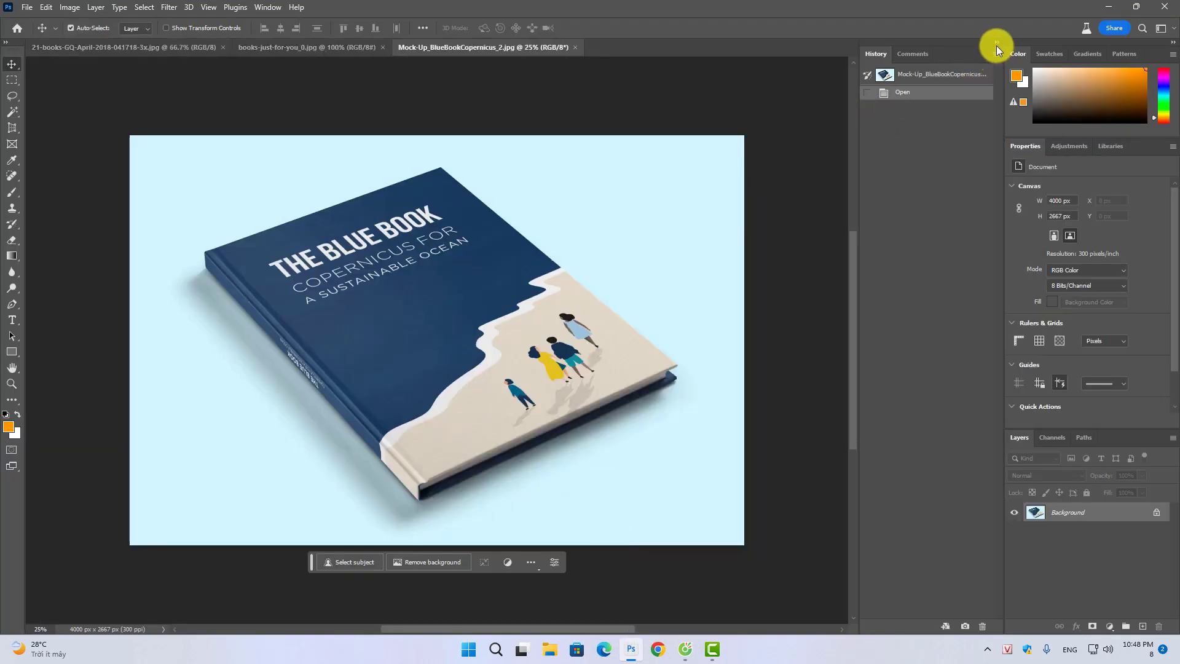
Collapse the History panel, return to the Blue Book mockup, and show the crop tool variants.
{"action": "left_click", "coordinate": [997, 45]}
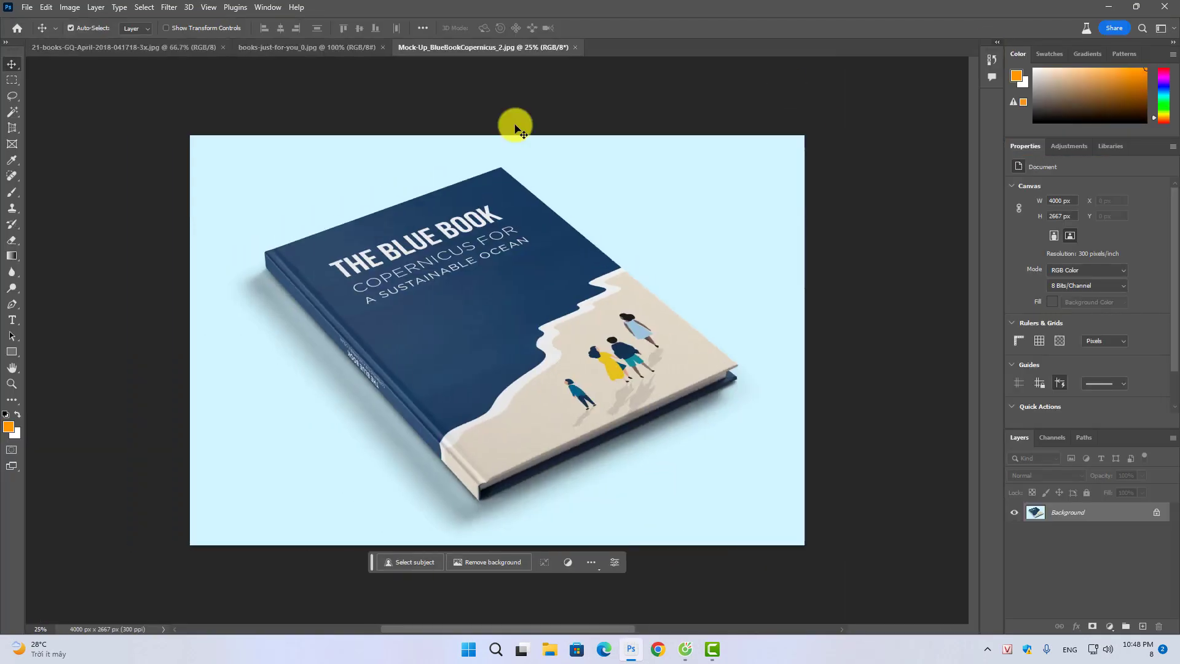
{"action": "left_click", "coordinate": [312, 51]}
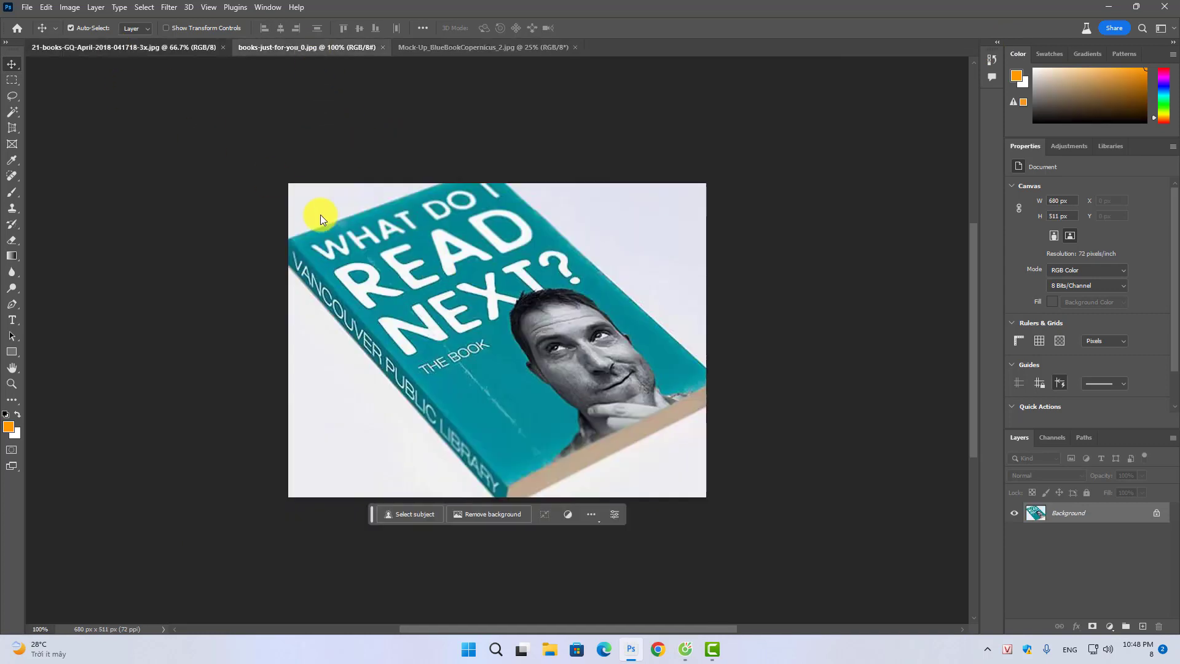
{"action": "key", "text": "ctrl+shift+Tab"}
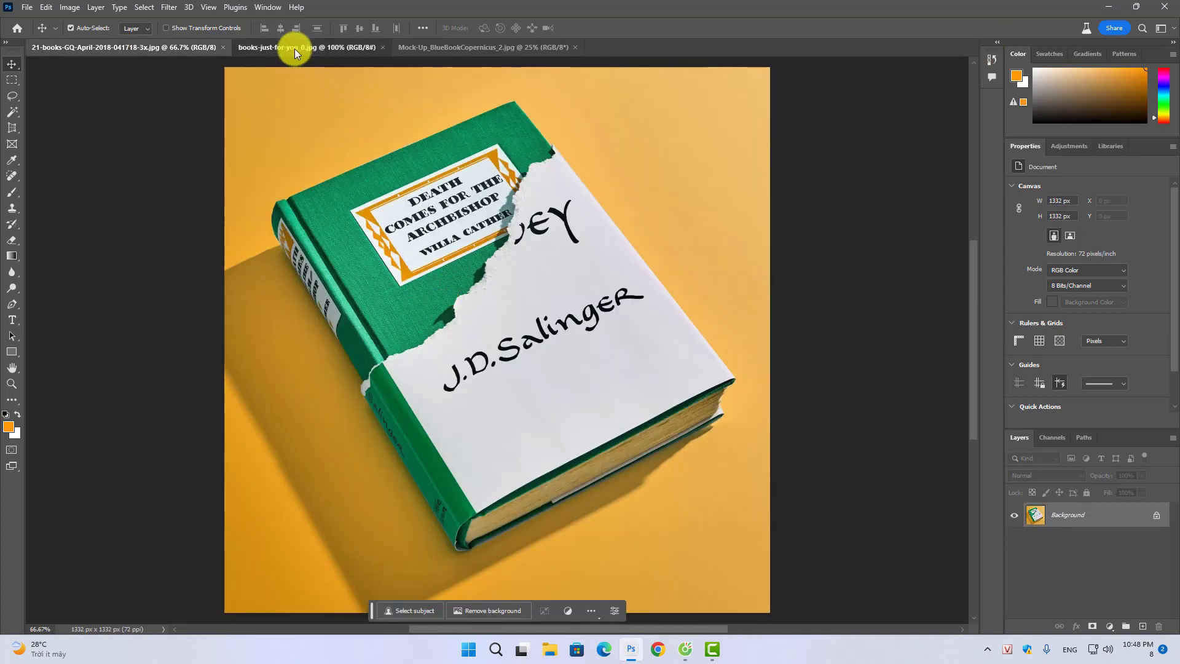
{"action": "left_click", "coordinate": [294, 49]}
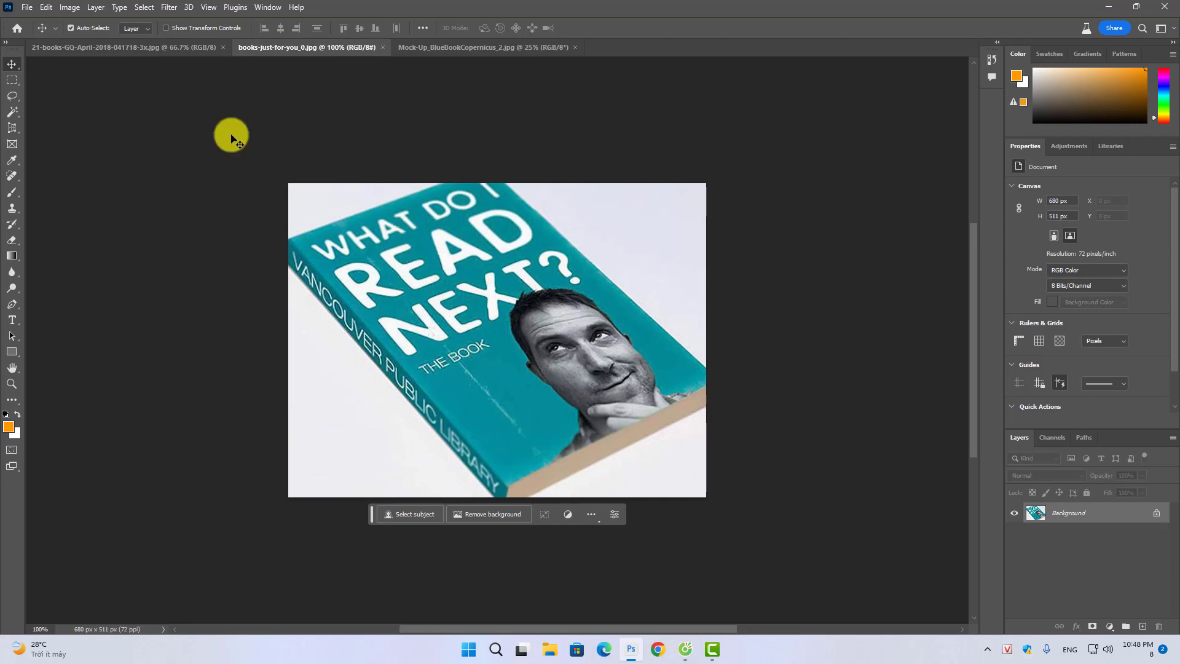
{"action": "left_click", "coordinate": [433, 48]}
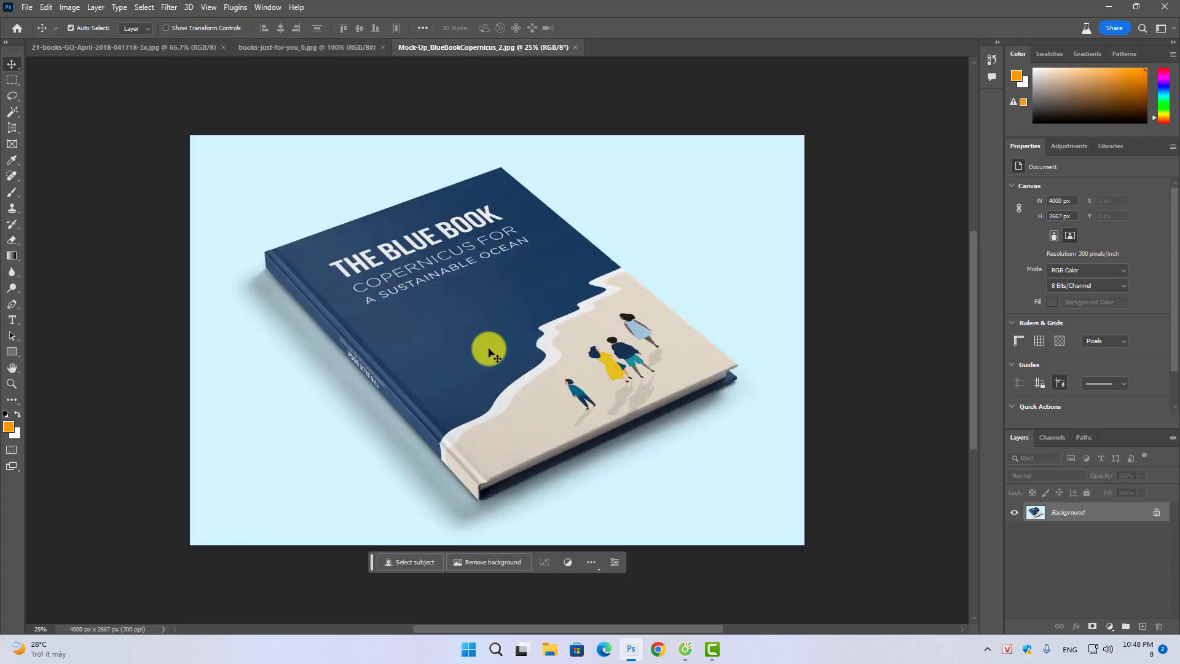
{"action": "left_click", "coordinate": [11, 134]}
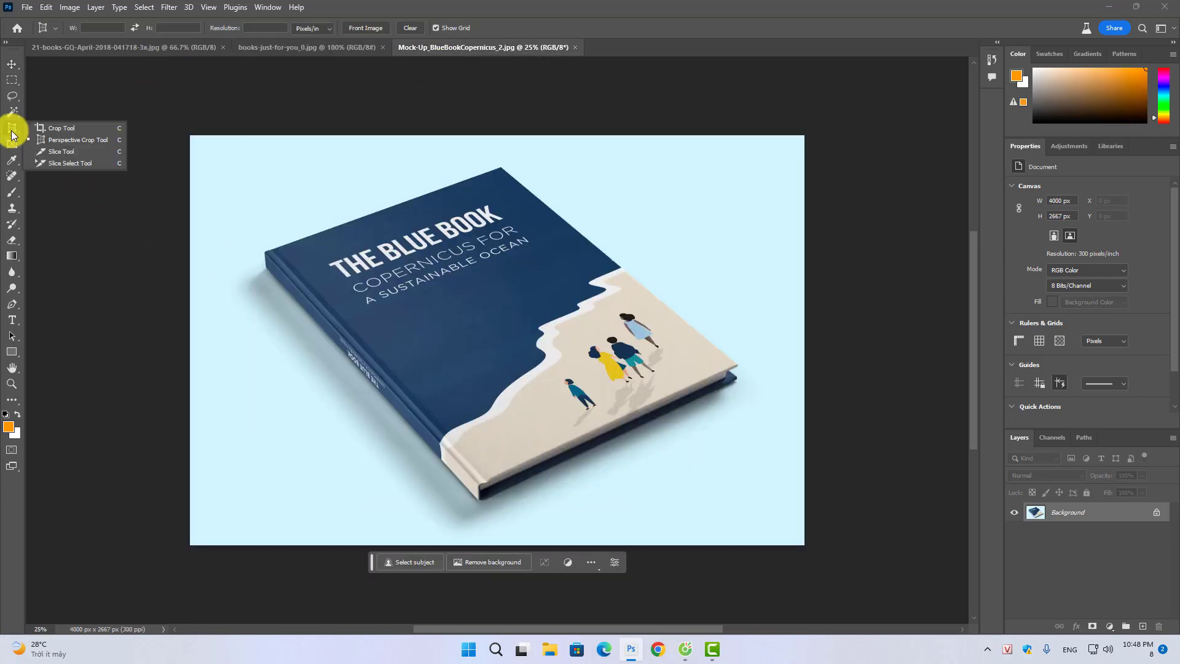
Perspective-crop the Blue Book by pinning crop corners to its cover, giving 2032 × 2767 px.
{"action": "left_click", "coordinate": [110, 139]}
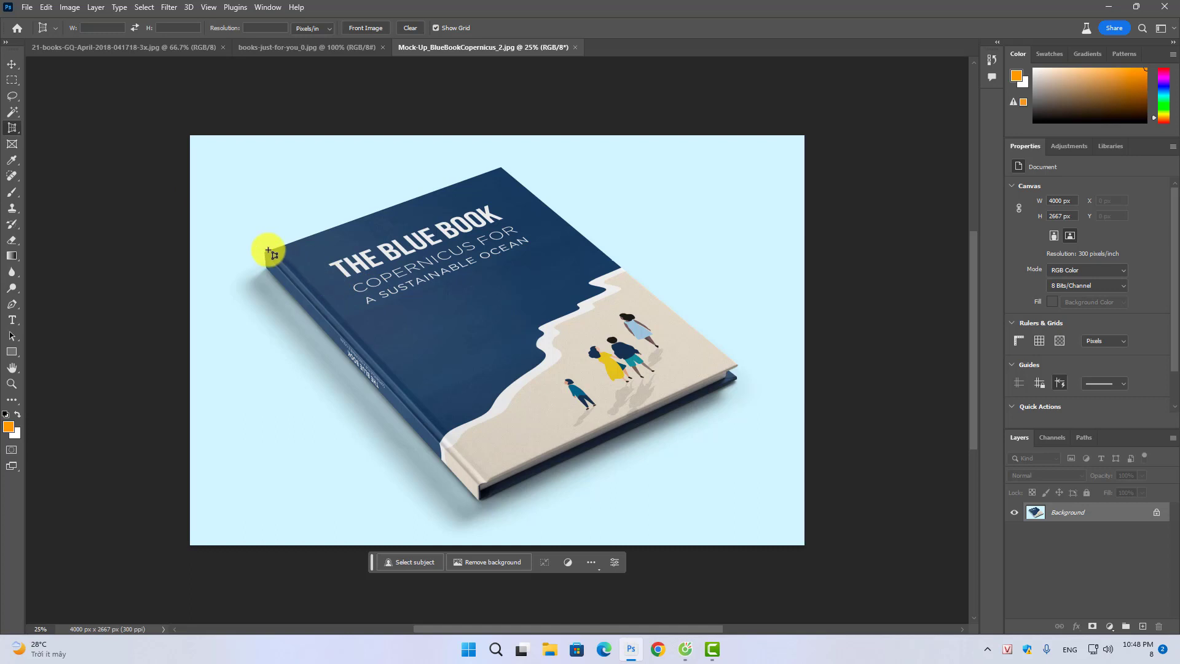
{"action": "left_click_drag", "start_coordinate": [265, 252], "coordinate": [740, 367]}
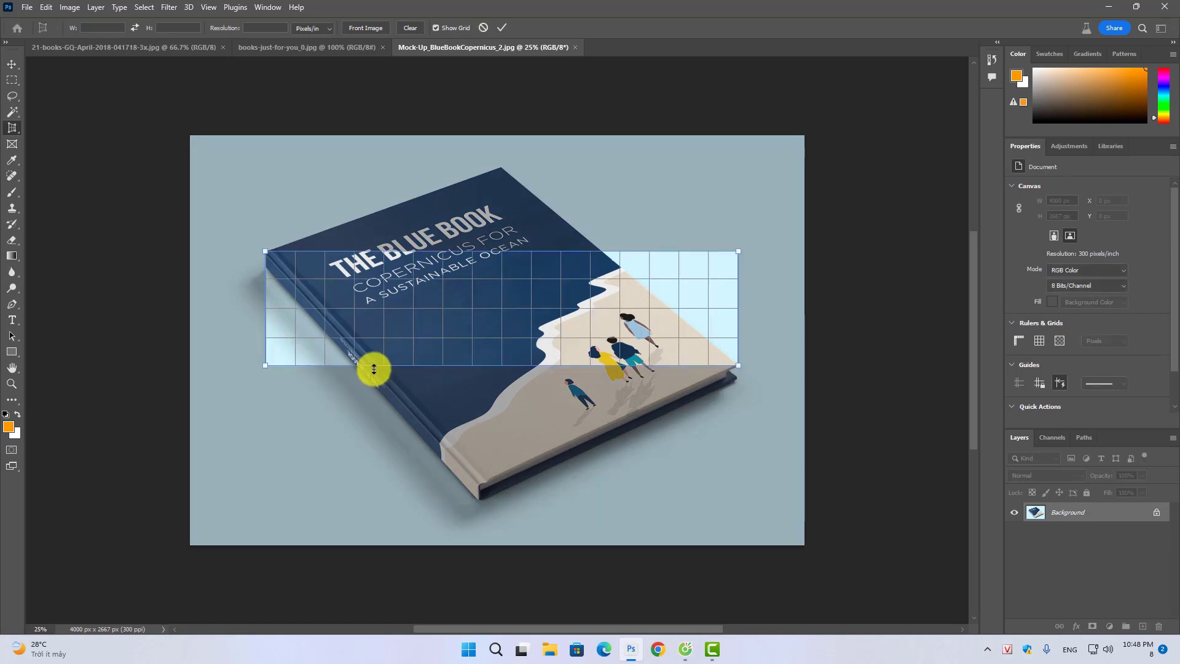
{"action": "mouse_move", "coordinate": [266, 367]}
{"action": "left_mouse_down"}
{"action": "mouse_move", "coordinate": [481, 475]}
{"action": "mouse_move", "coordinate": [479, 486]}
{"action": "left_mouse_up"}
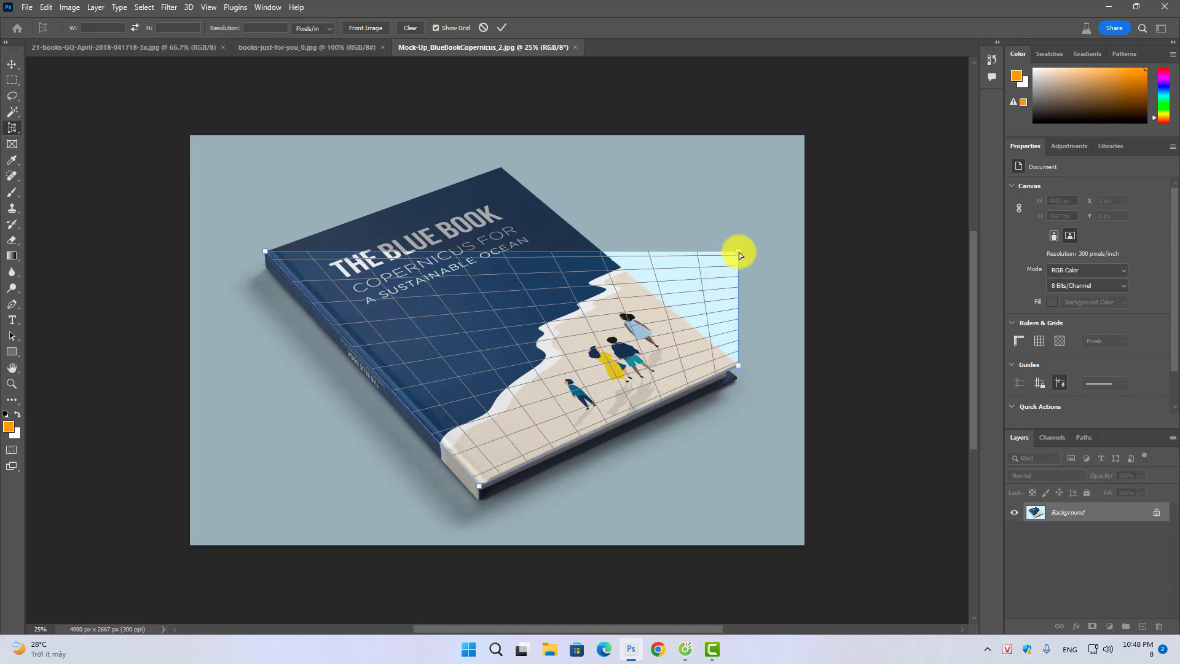
{"action": "mouse_move", "coordinate": [739, 252]}
{"action": "left_mouse_down"}
{"action": "mouse_move", "coordinate": [481, 182]}
{"action": "mouse_move", "coordinate": [503, 167]}
{"action": "left_mouse_up"}
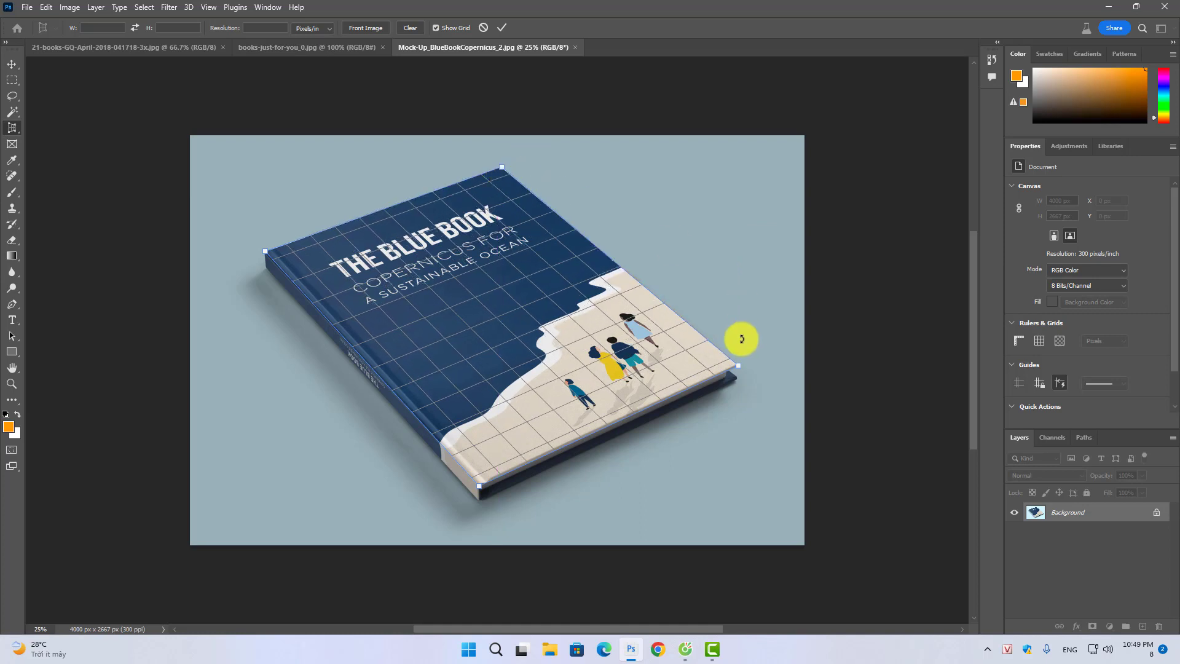
{"action": "left_click", "coordinate": [504, 27]}
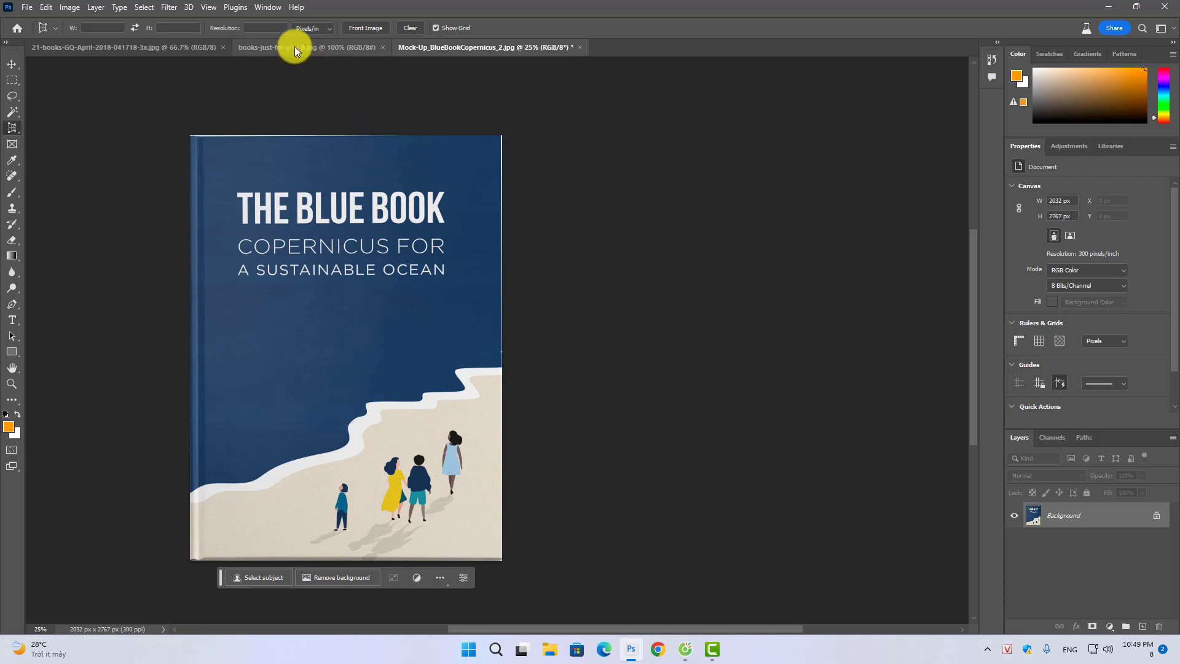
On the 21-books-GQ Salinger photo, convert the Background layer into editable Layer 0.
{"action": "left_click", "coordinate": [156, 48]}
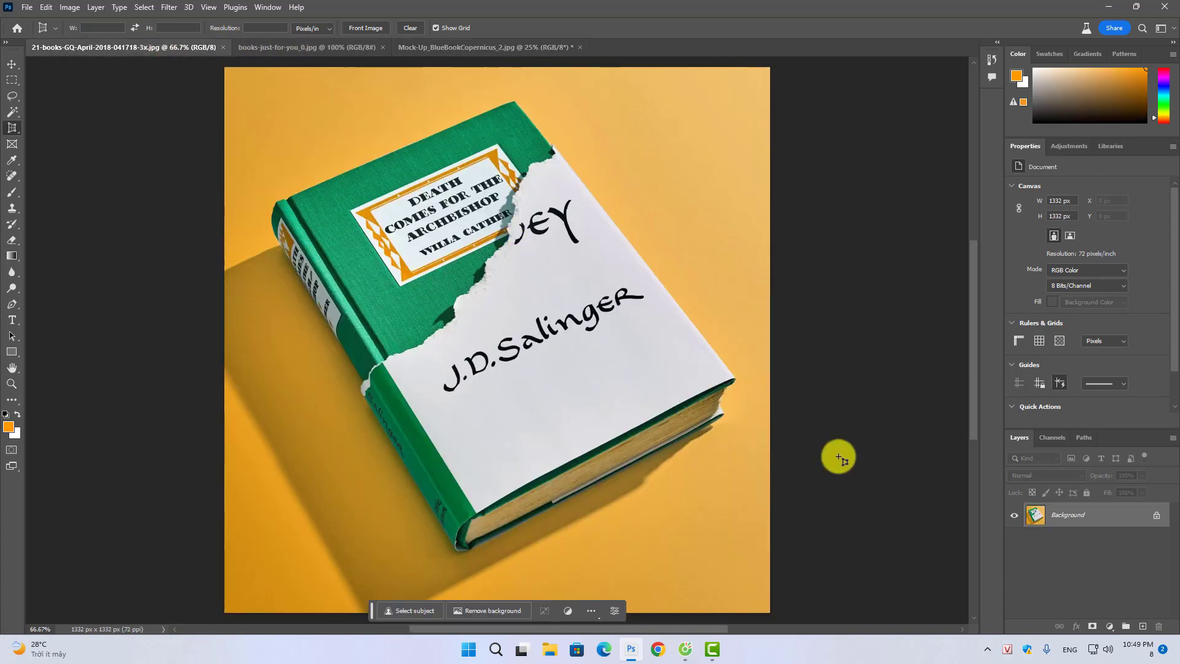
{"action": "double_click", "coordinate": [1115, 520]}
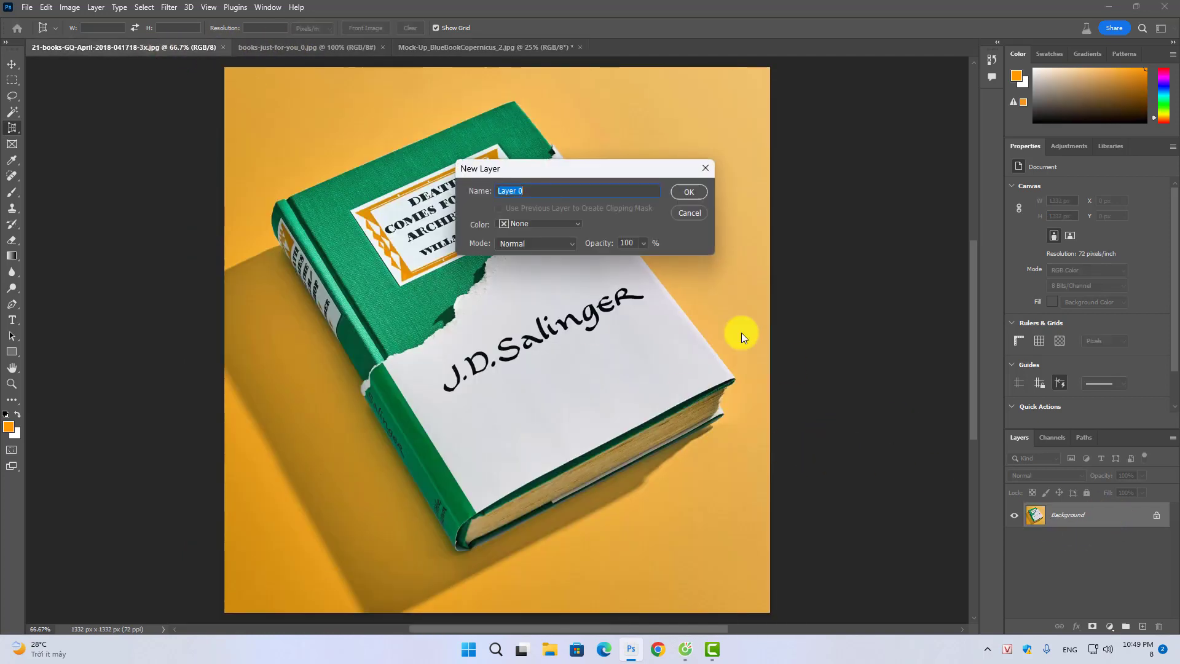
{"action": "left_click", "coordinate": [688, 193]}
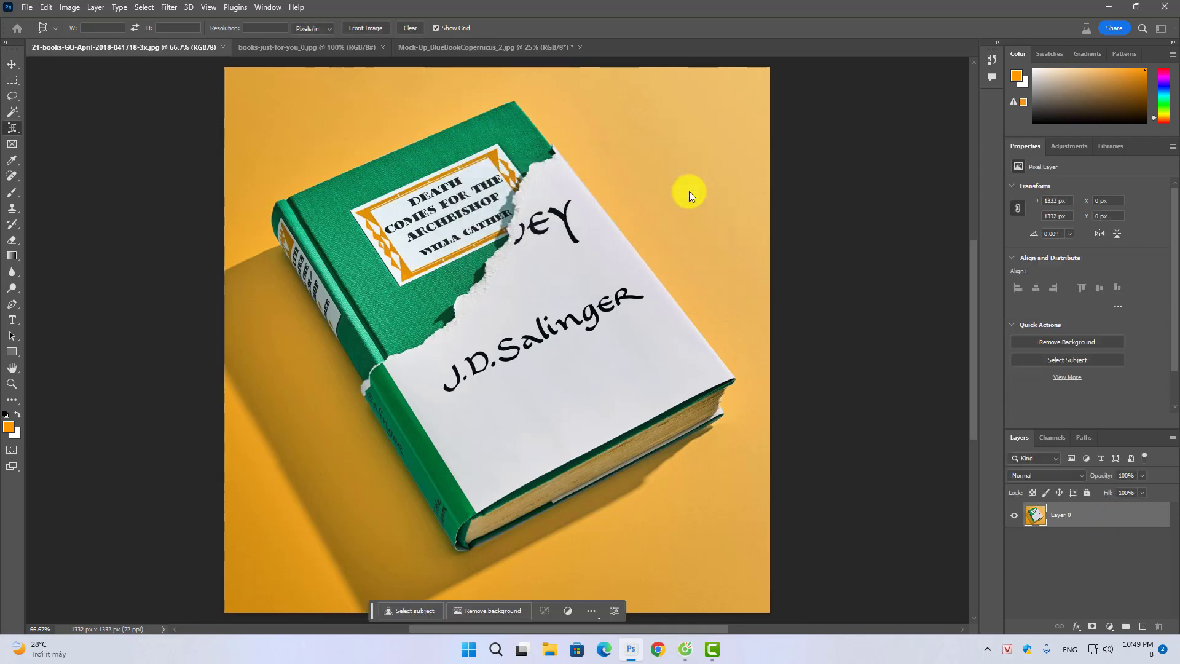
Place and fine-tune perspective crop corners on the Salinger cover, committing an 812 × 1184 px crop.
{"action": "left_click", "coordinate": [276, 202]}
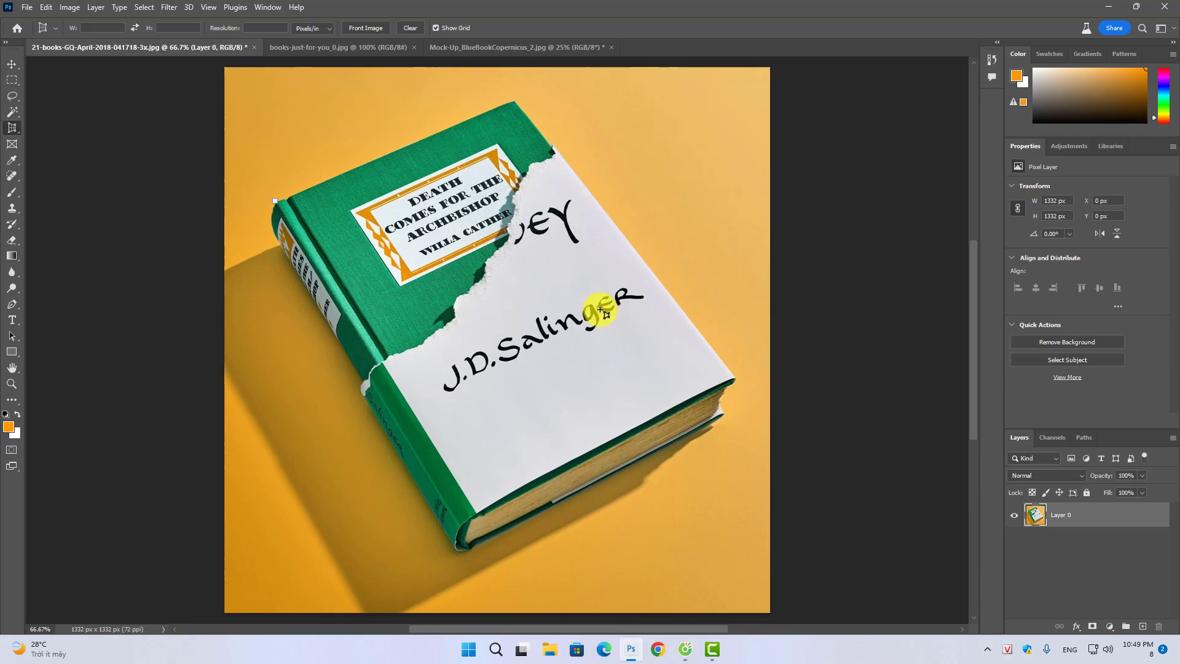
{"action": "left_click", "coordinate": [734, 378]}
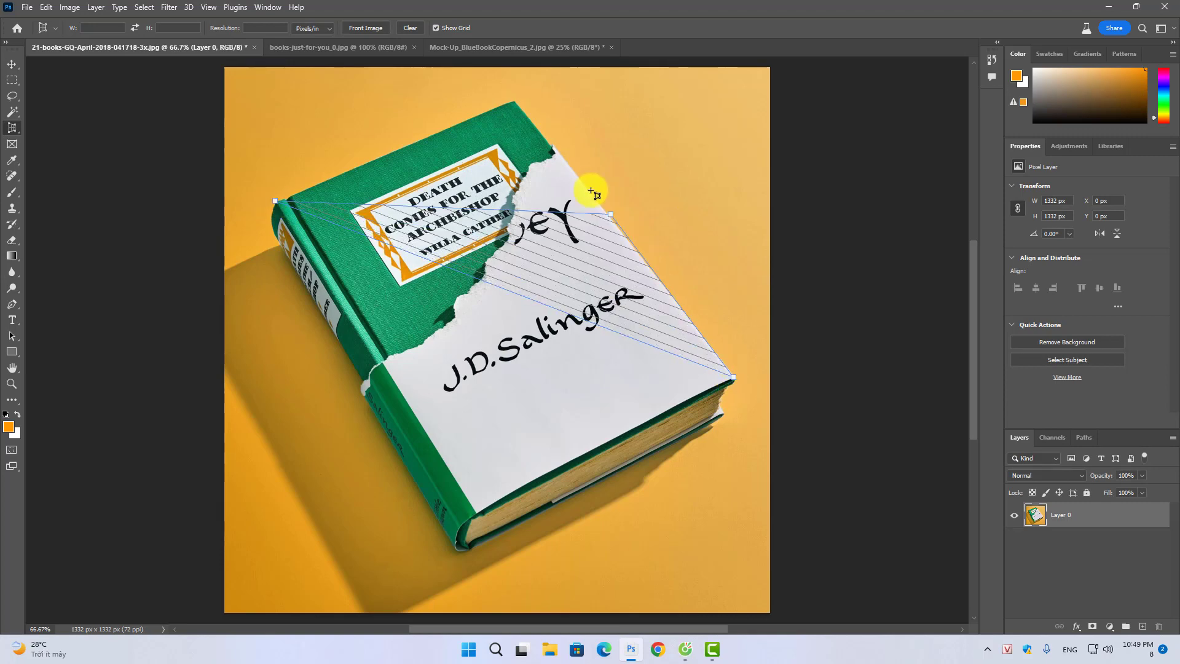
{"action": "left_click", "coordinate": [514, 99]}
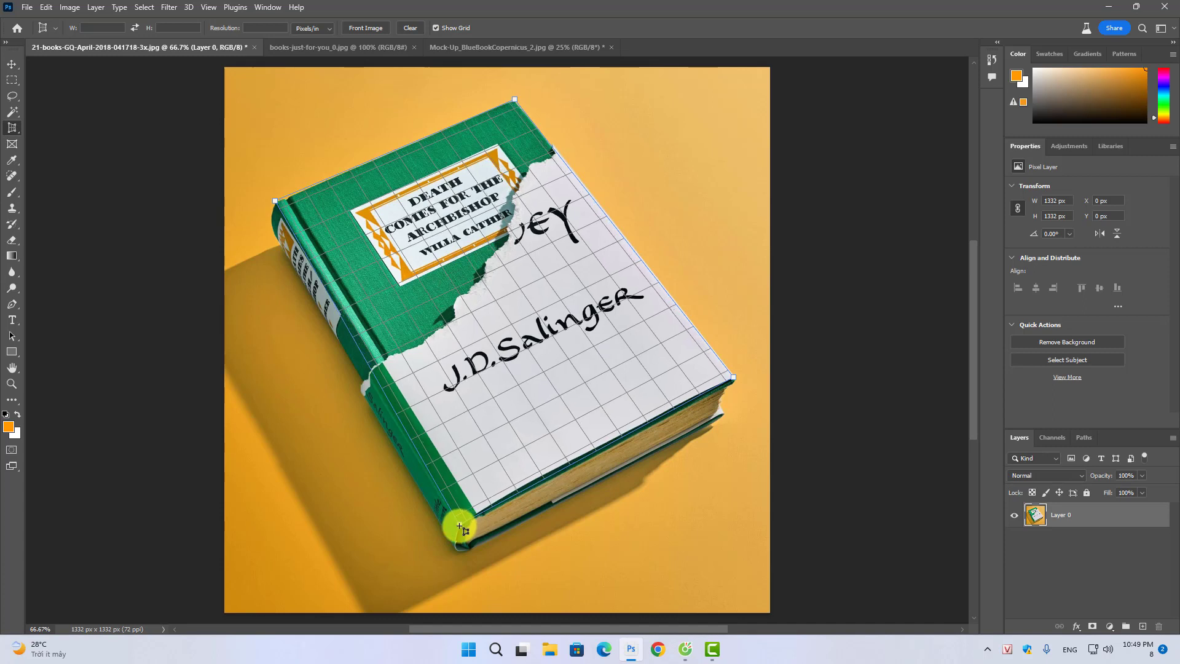
{"action": "left_click", "coordinate": [461, 525]}
{"action": "left_click_drag", "start_coordinate": [276, 202], "coordinate": [277, 204]}
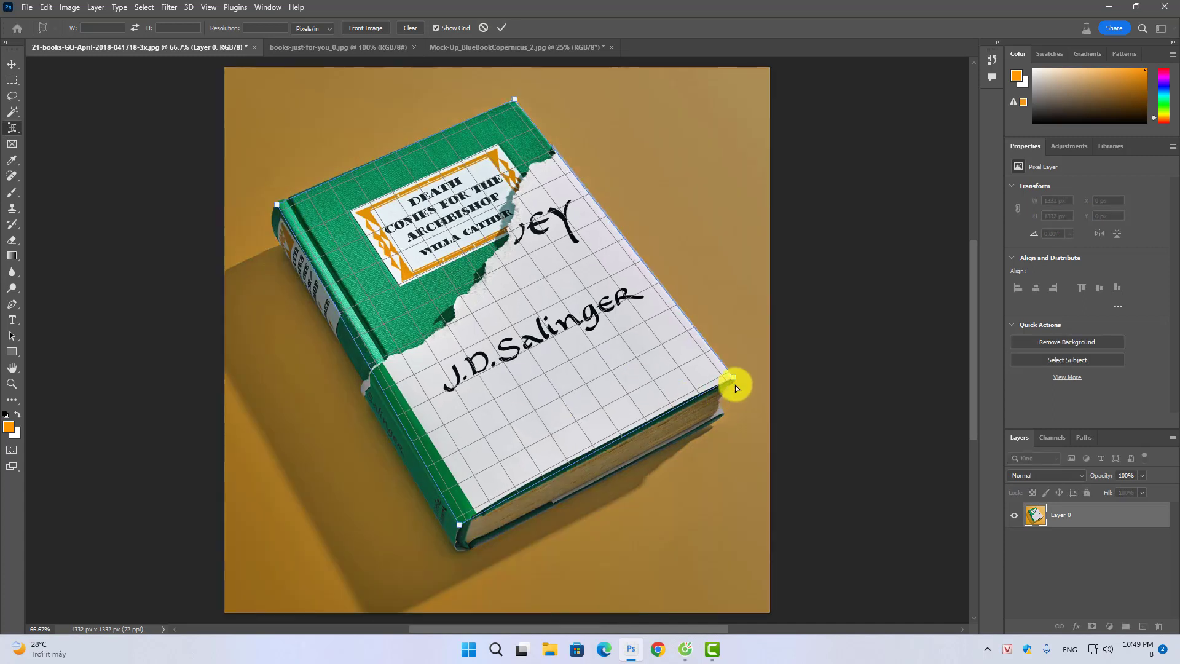
{"action": "left_click_drag", "start_coordinate": [732, 377], "coordinate": [735, 379]}
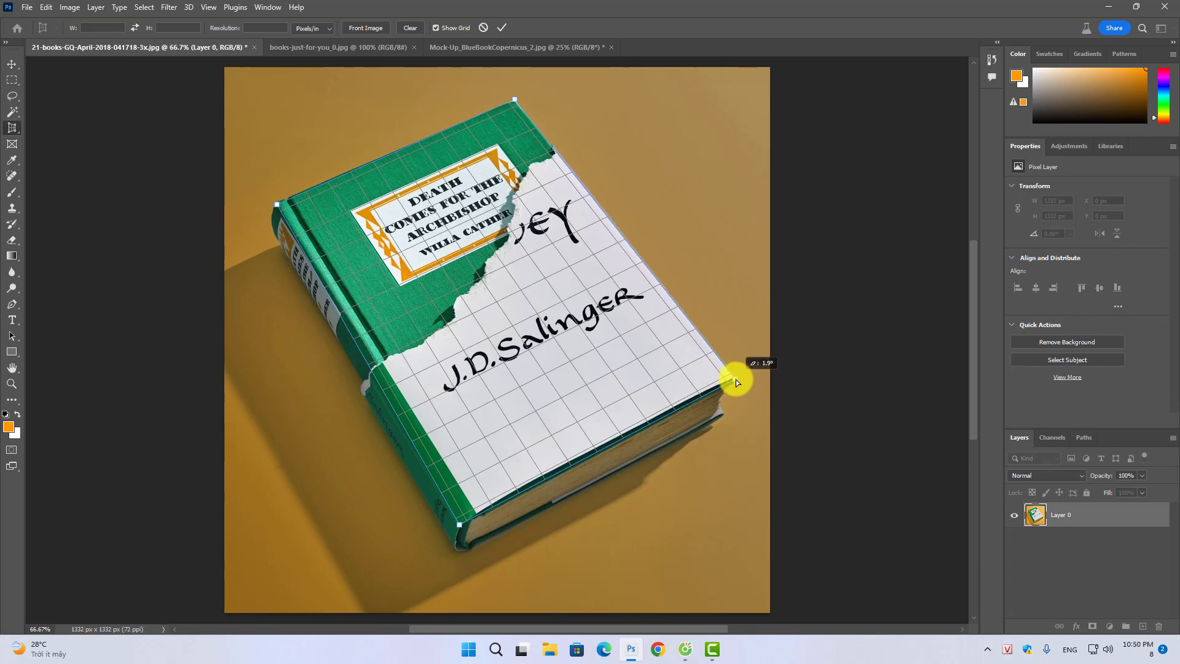
{"action": "left_click_drag", "start_coordinate": [515, 100], "coordinate": [513, 102]}
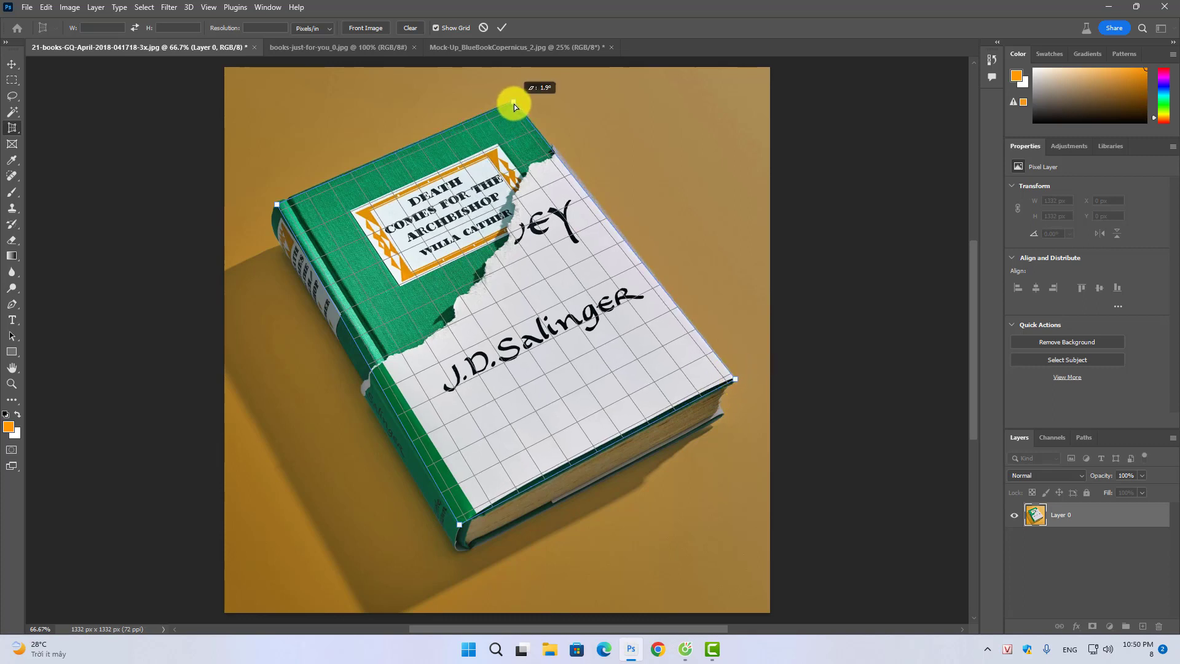
{"action": "left_click", "coordinate": [501, 29]}
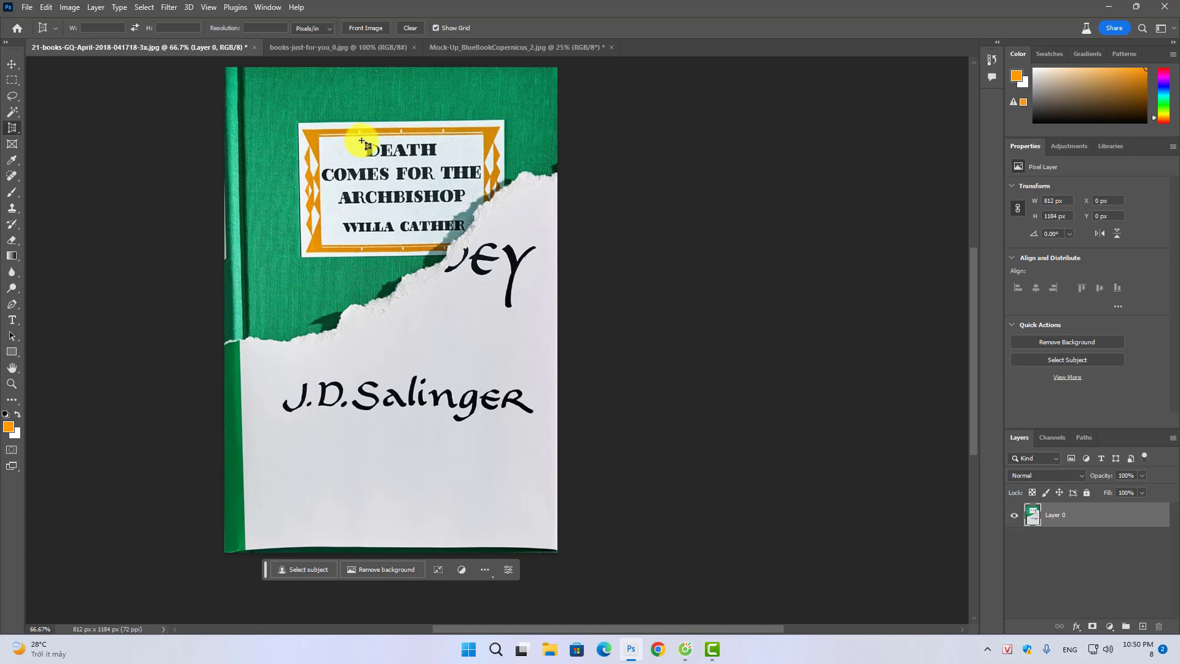
On the books-just-for-you photo, unlock the Background as Layer 0.
{"action": "left_click", "coordinate": [321, 51]}
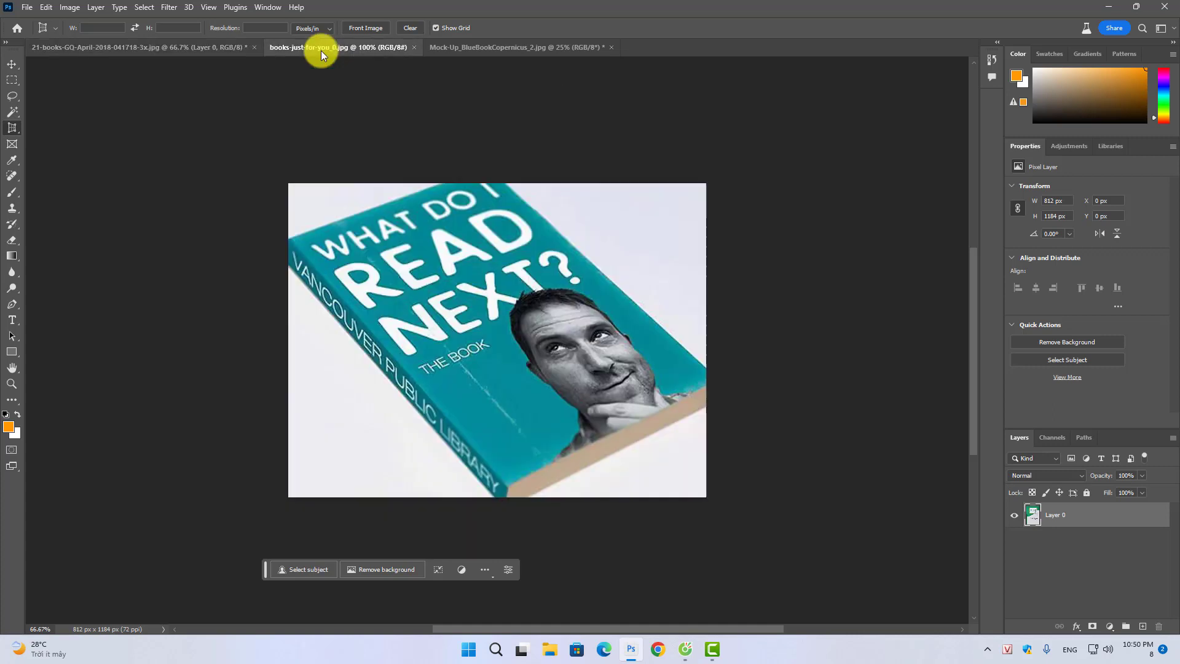
{"action": "double_click", "coordinate": [1076, 510]}
{"action": "left_click", "coordinate": [681, 196]}
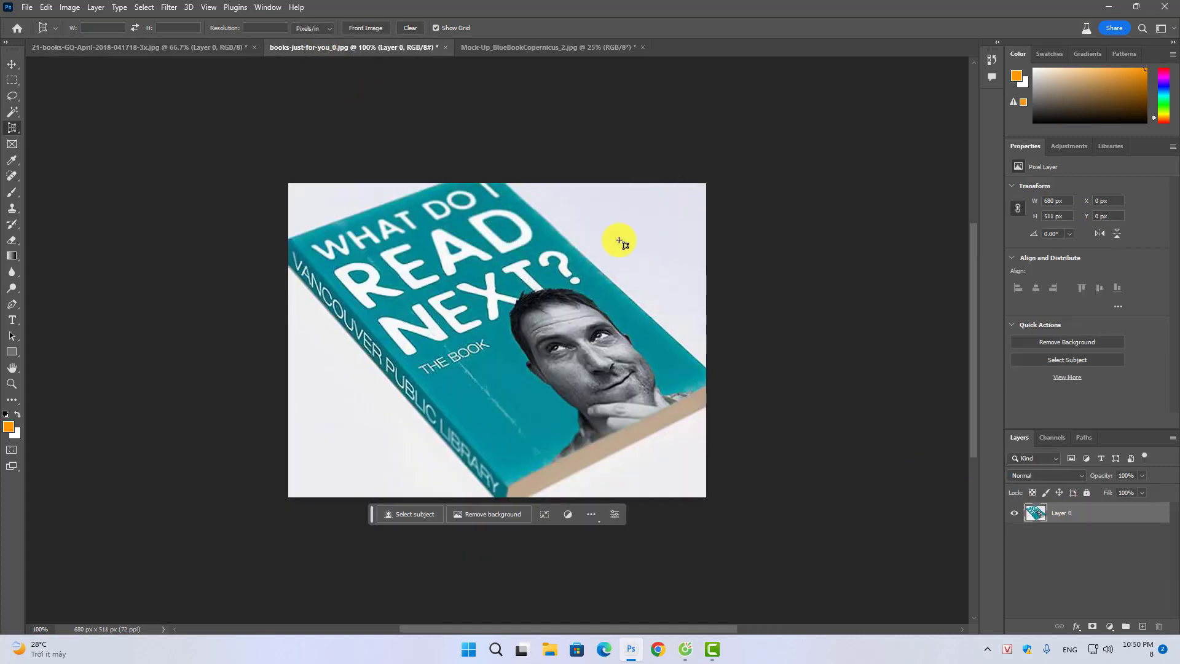
Perspective-crop the teal What Do I Read Next? cover into a flat 417 × 664 px image.
{"action": "left_click", "coordinate": [289, 239]}
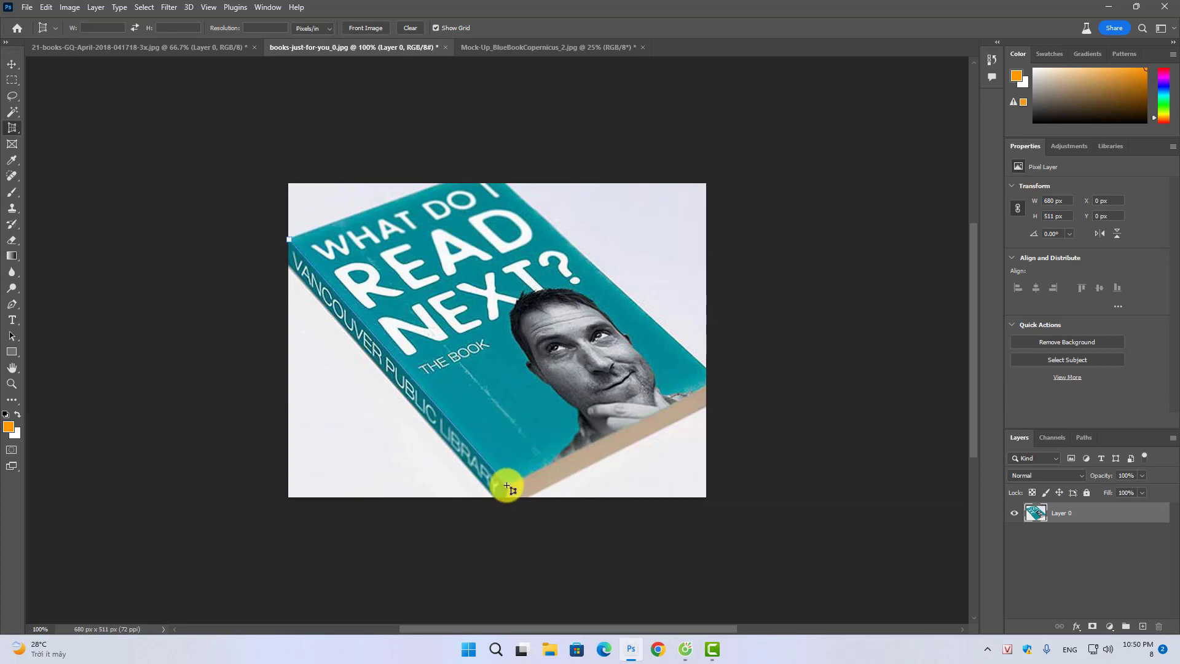
{"action": "left_click", "coordinate": [506, 485]}
{"action": "left_click", "coordinate": [727, 377]}
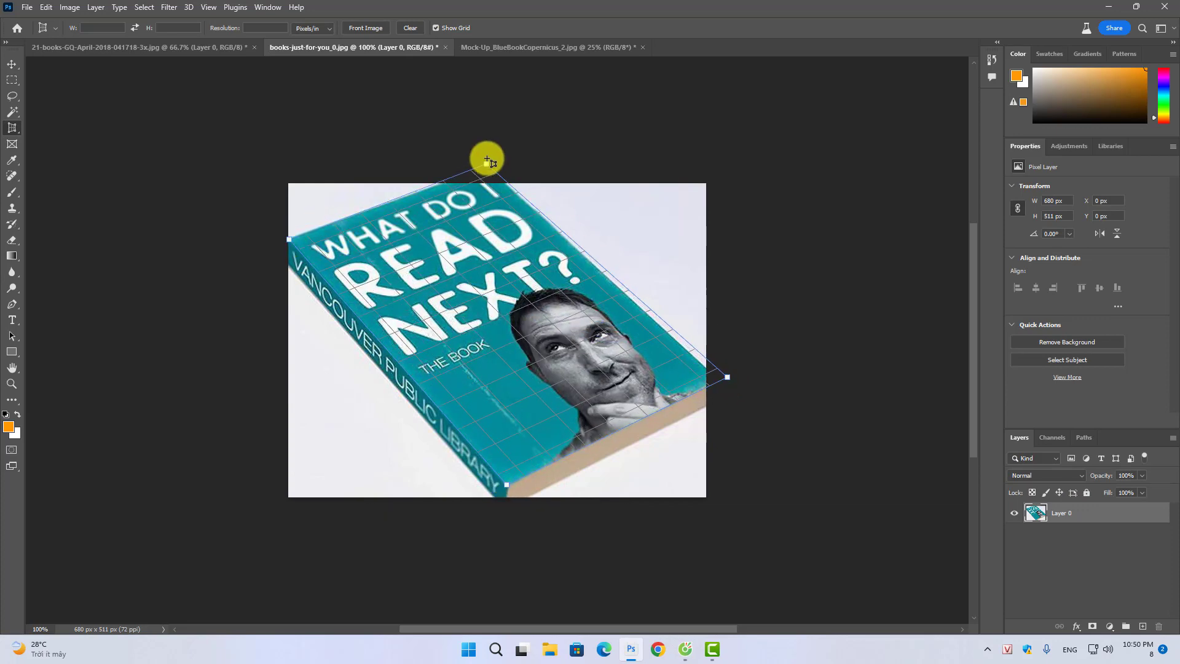
{"action": "left_click", "coordinate": [487, 163]}
{"action": "left_click_drag", "start_coordinate": [727, 378], "coordinate": [720, 380]}
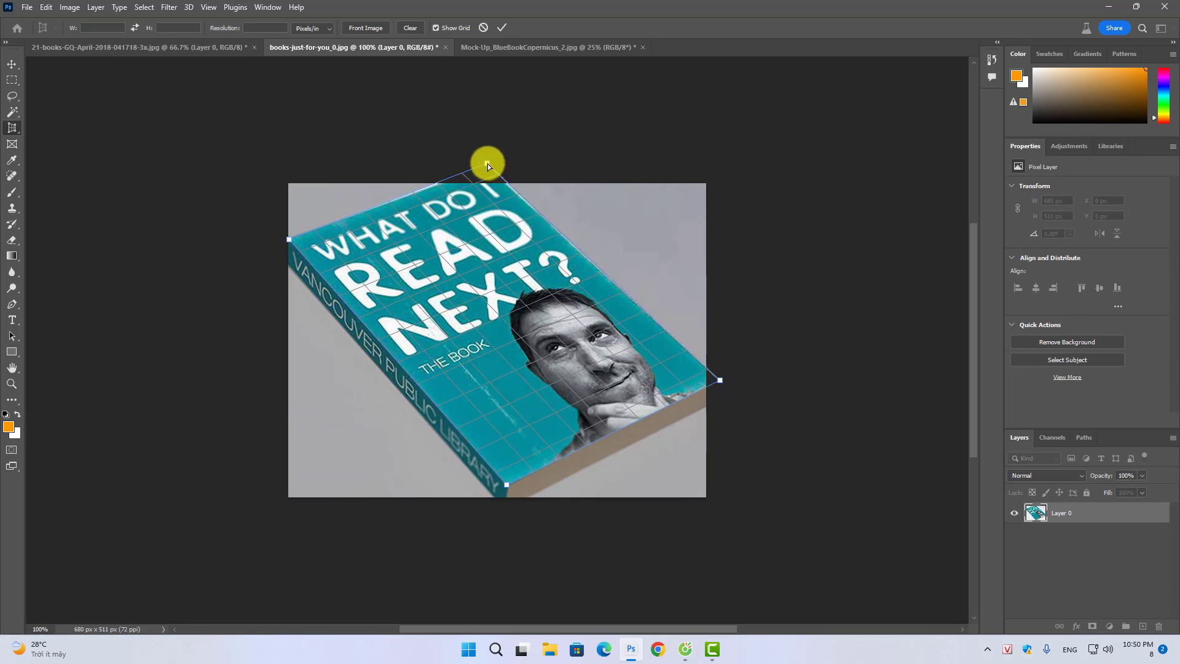
{"action": "left_click_drag", "start_coordinate": [488, 165], "coordinate": [488, 167]}
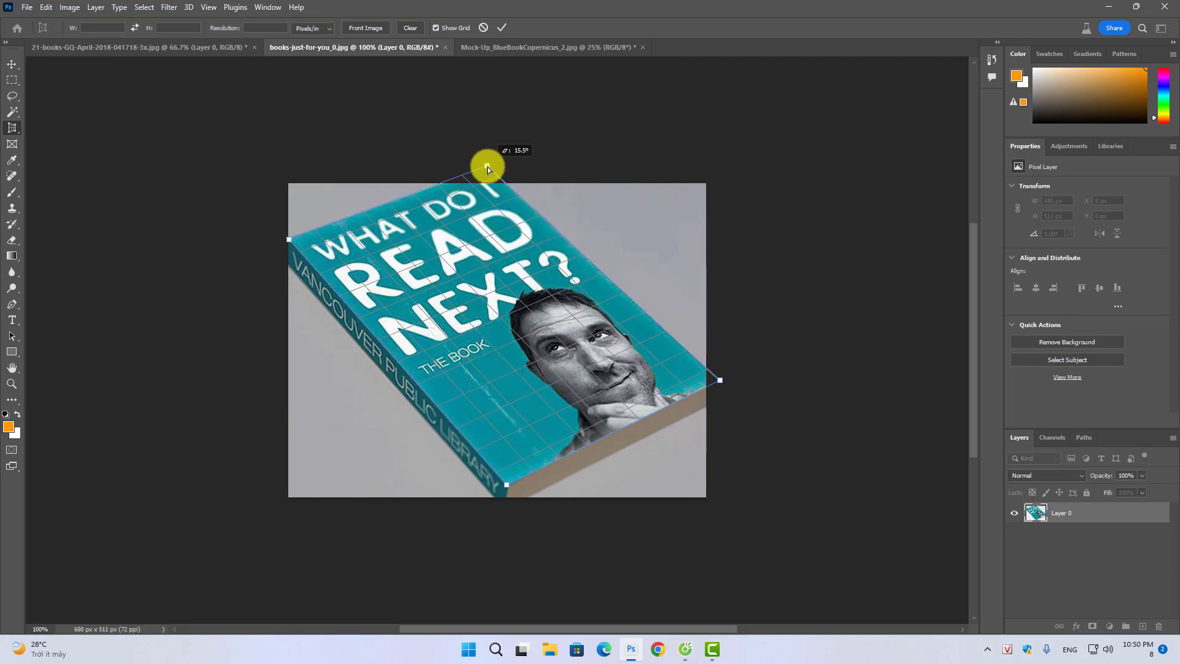
{"action": "left_click", "coordinate": [500, 28]}
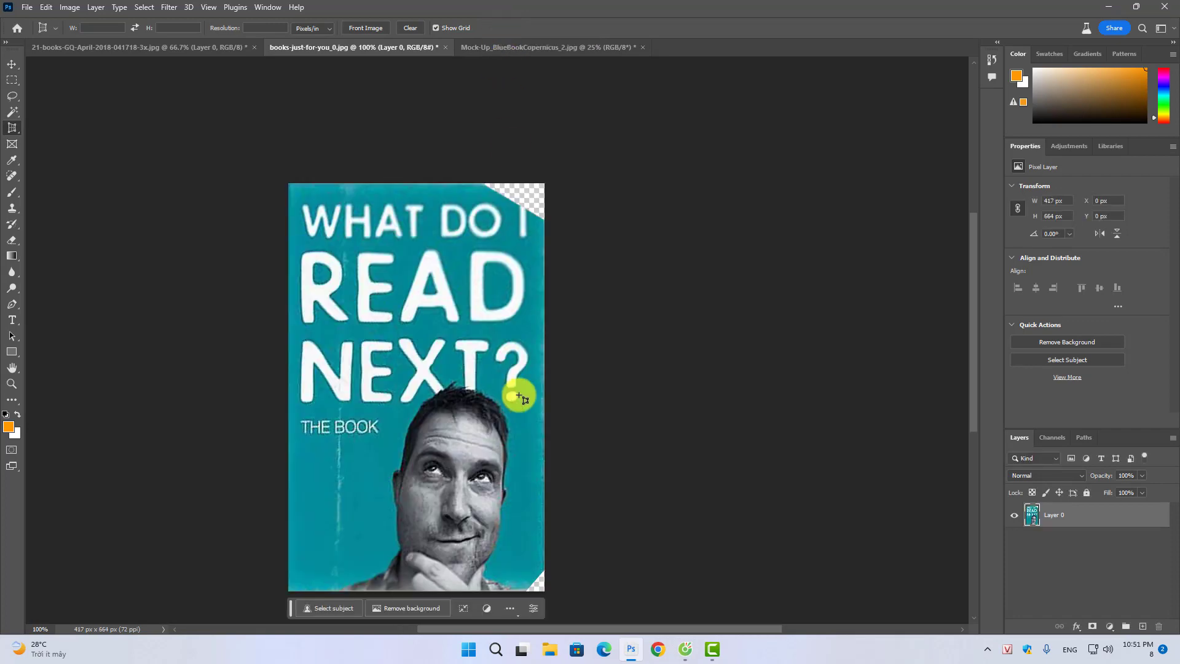
Select the transparent top-right and bottom-right corners of the teal cover with the Magic Wand.
{"action": "left_click", "coordinate": [11, 112]}
{"action": "left_click", "coordinate": [526, 192]}
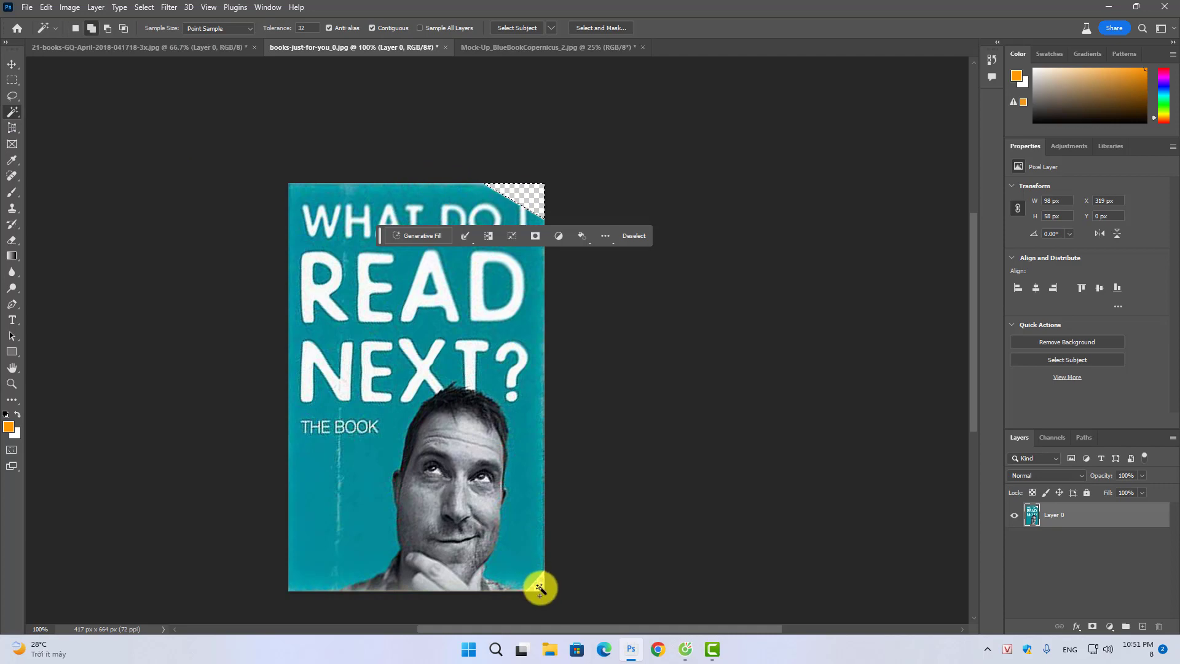
{"action": "left_click", "coordinate": [540, 587], "text": "shift"}
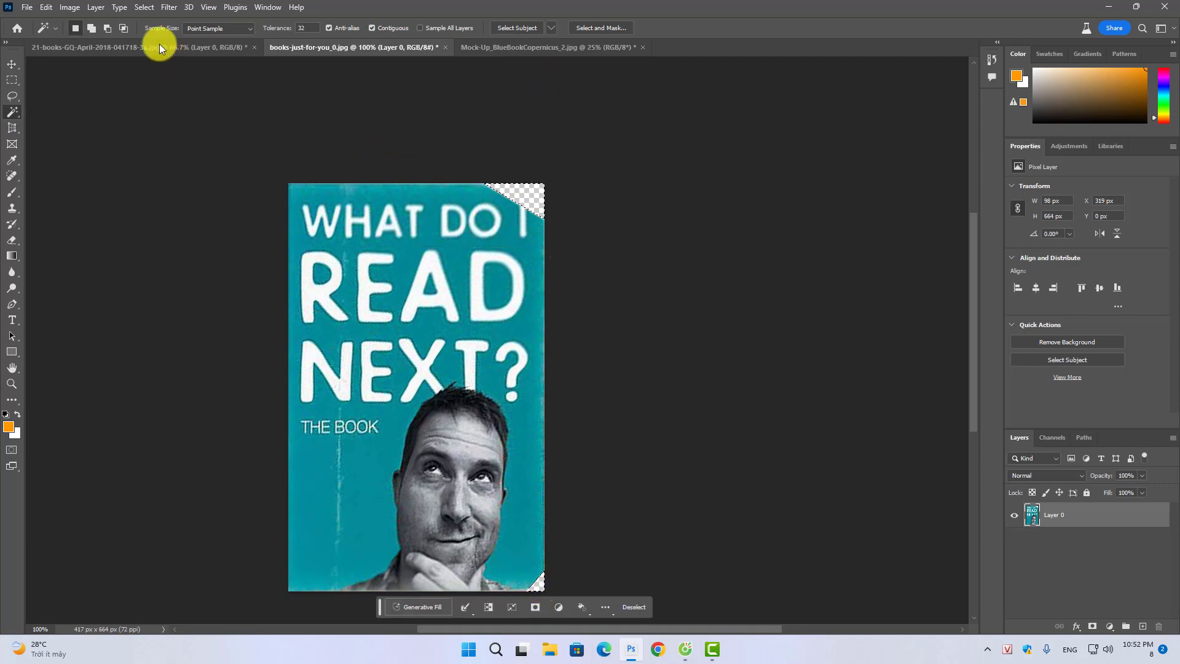
Expand the corner selection by 3 pixels.
{"action": "left_click", "coordinate": [144, 7]}
{"action": "mouse_move", "coordinate": [156, 230]}
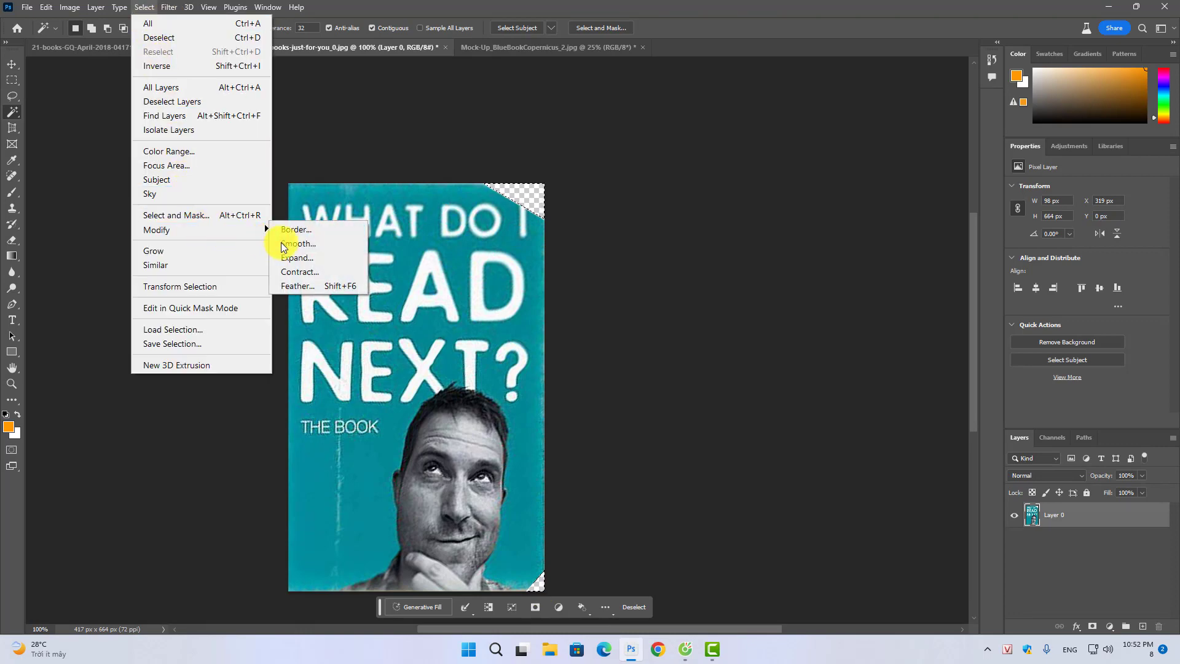
{"action": "left_click", "coordinate": [326, 259]}
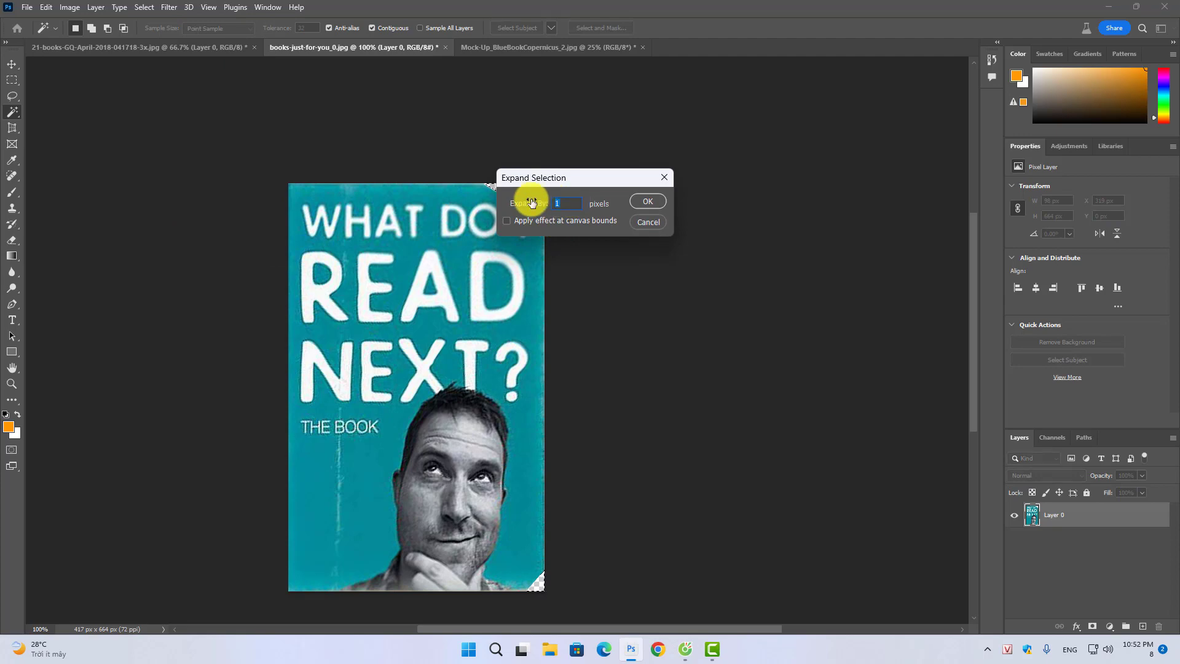
{"action": "left_click", "coordinate": [647, 201]}
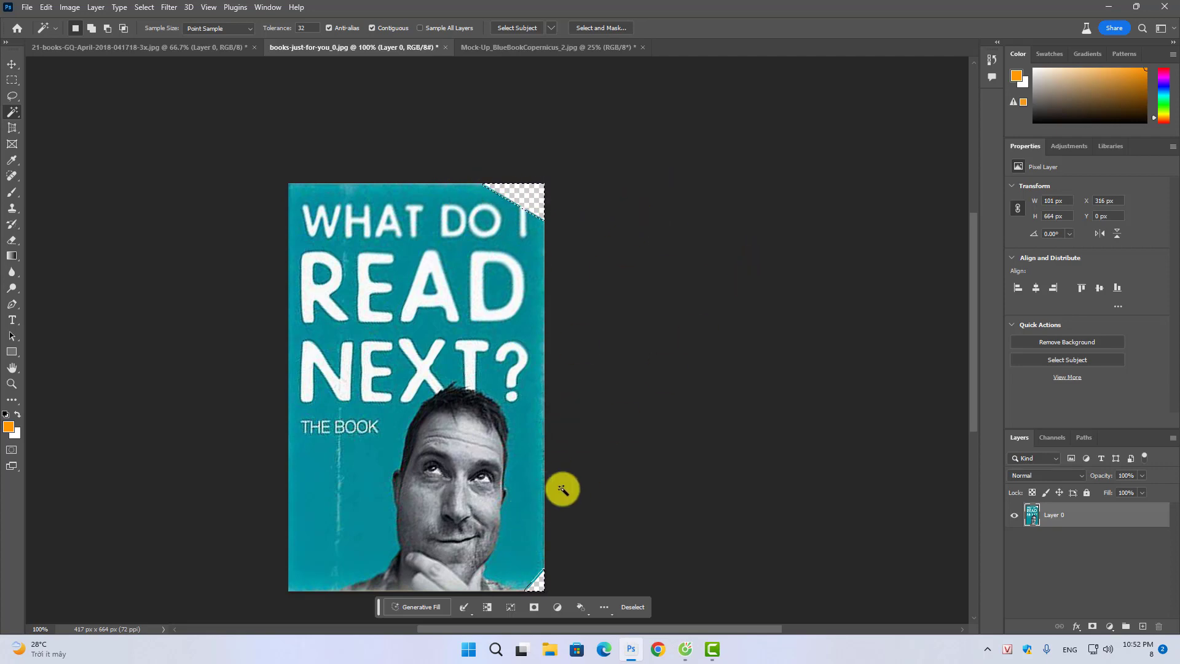
Fill the selected corners using Generative Fill with an empty prompt, creating Generative Layer 1.
{"action": "mouse_move", "coordinate": [378, 611]}
{"action": "left_mouse_down"}
{"action": "mouse_move", "coordinate": [620, 346]}
{"action": "mouse_move", "coordinate": [574, 334]}
{"action": "left_mouse_up"}
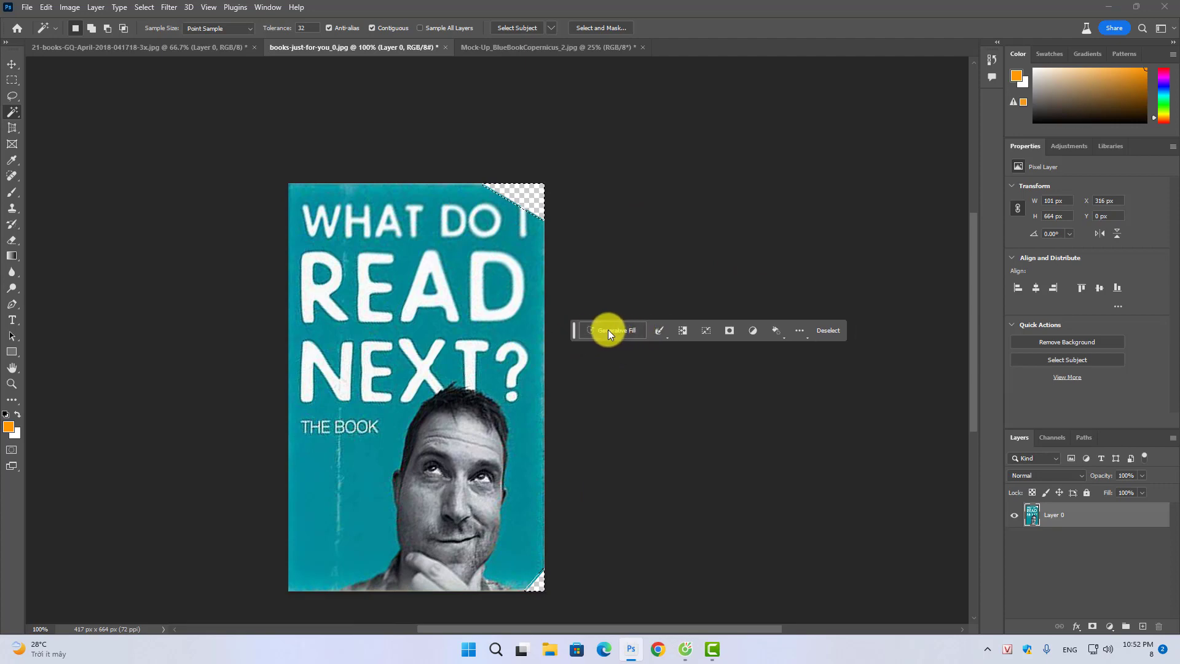
{"action": "left_click", "coordinate": [626, 333]}
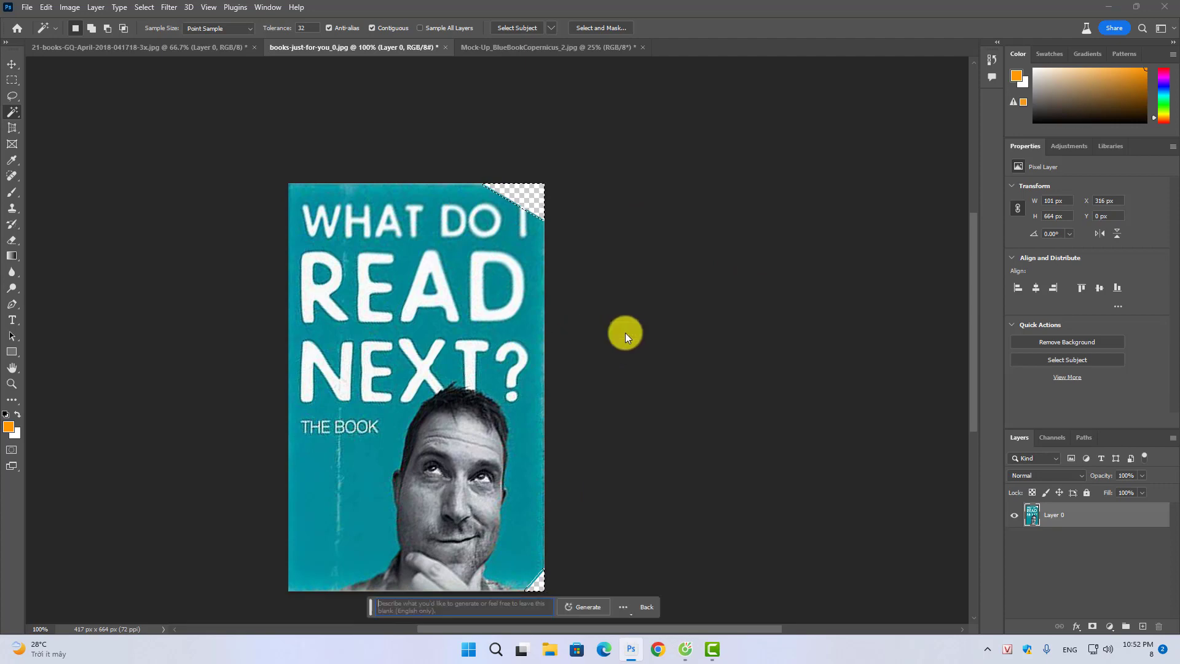
{"action": "left_click_drag", "start_coordinate": [371, 608], "coordinate": [548, 344]}
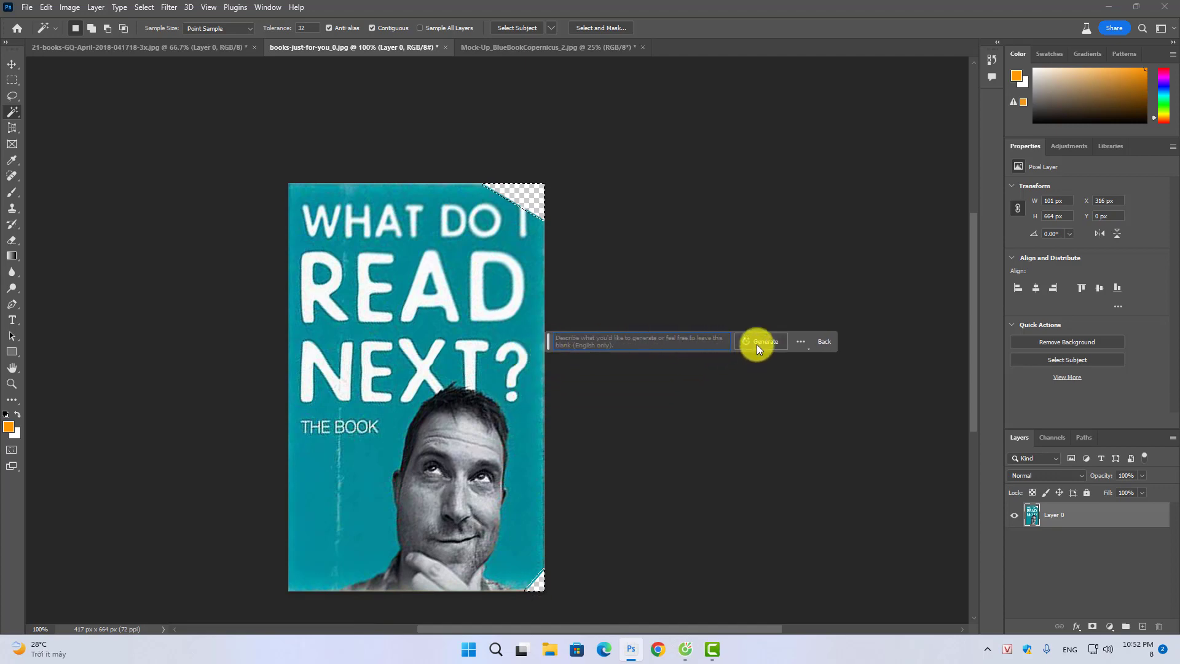
{"action": "left_click", "coordinate": [757, 343]}
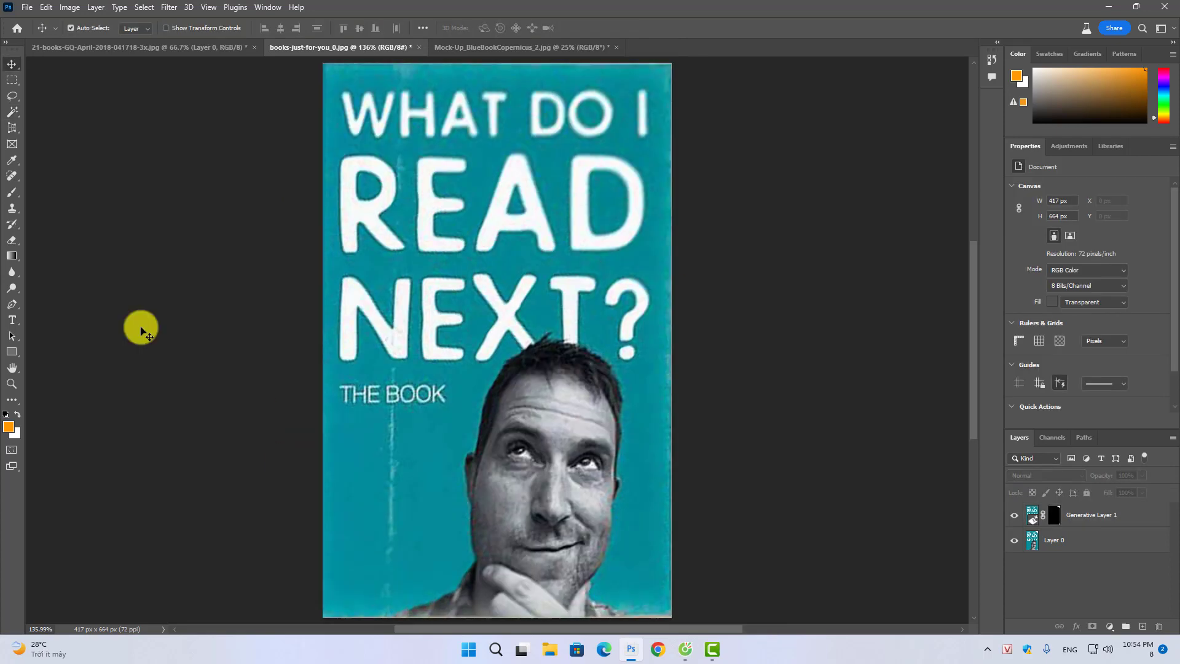
Compare the Blue Book's original snapshot and Perspective Crop in History, ending on the flattened cover.
{"action": "left_click", "coordinate": [498, 50]}
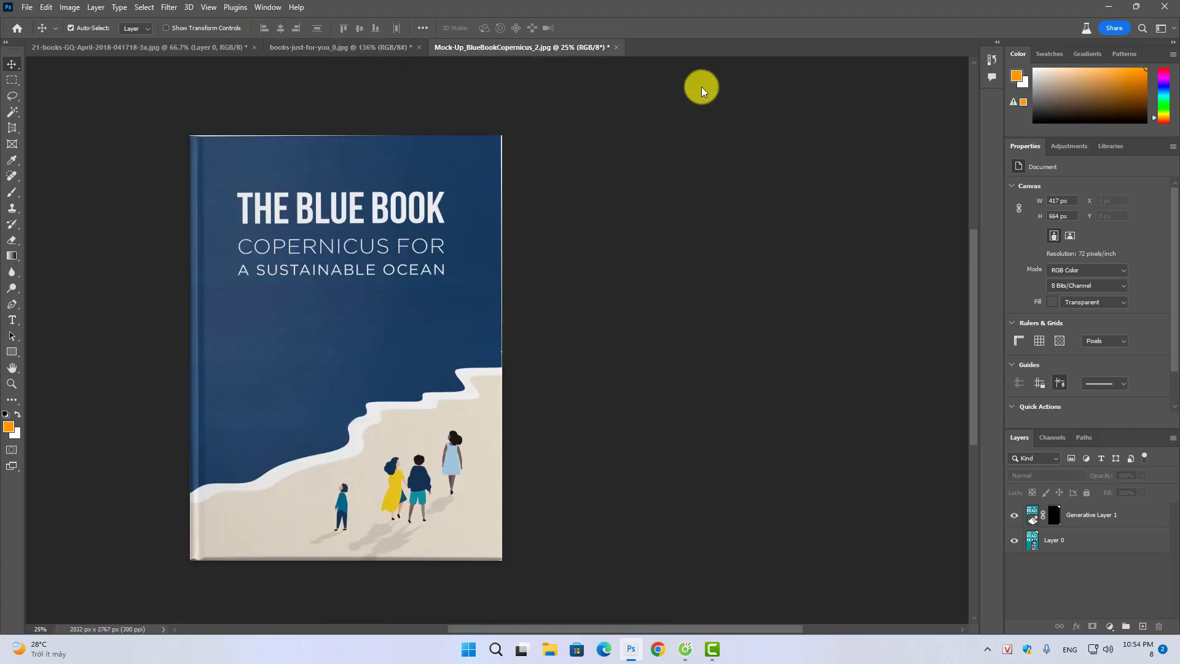
{"action": "left_click", "coordinate": [997, 45]}
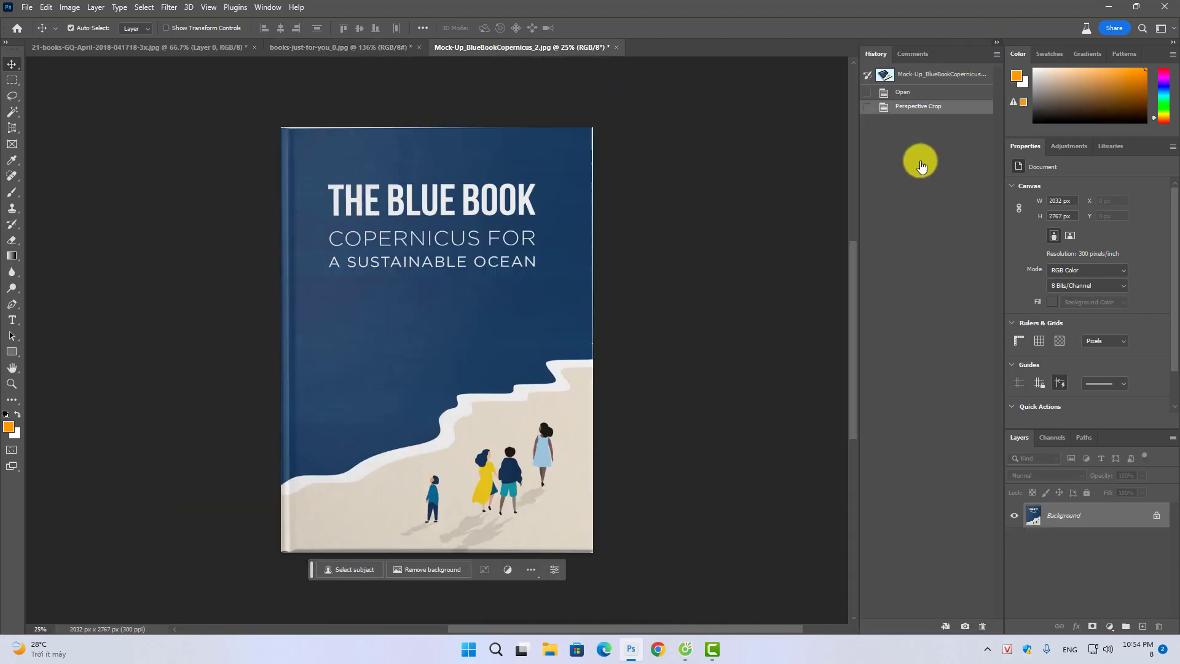
{"action": "left_click", "coordinate": [923, 76]}
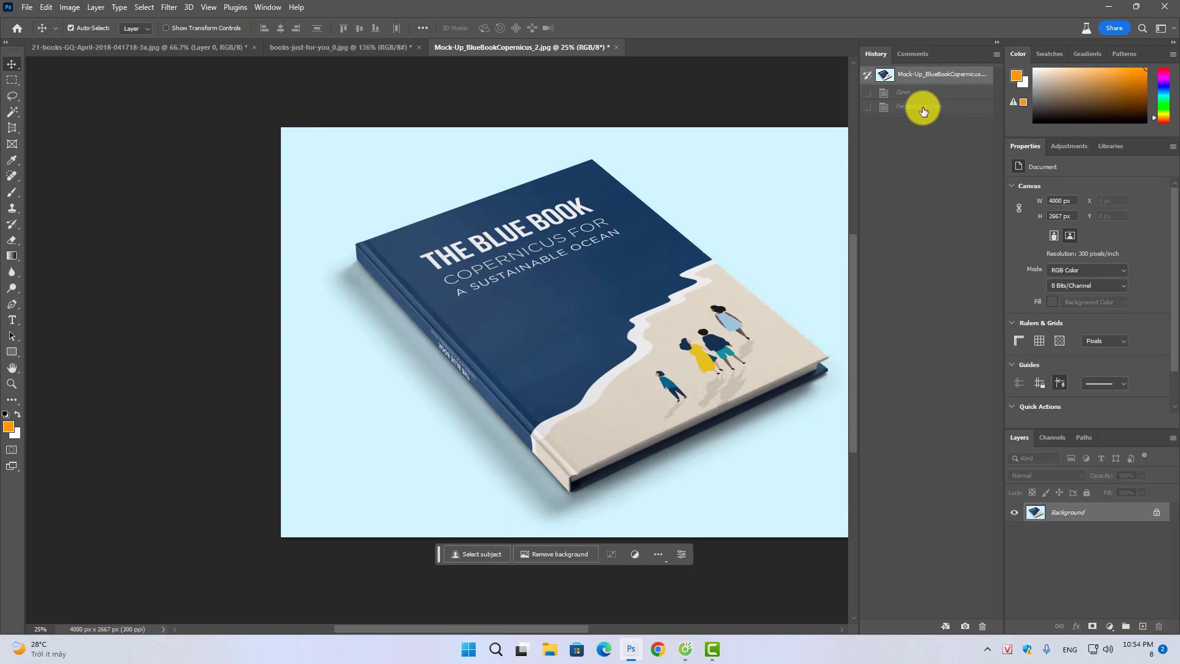
{"action": "left_click", "coordinate": [922, 106]}
{"action": "left_click", "coordinate": [924, 77]}
{"action": "left_click", "coordinate": [914, 106]}
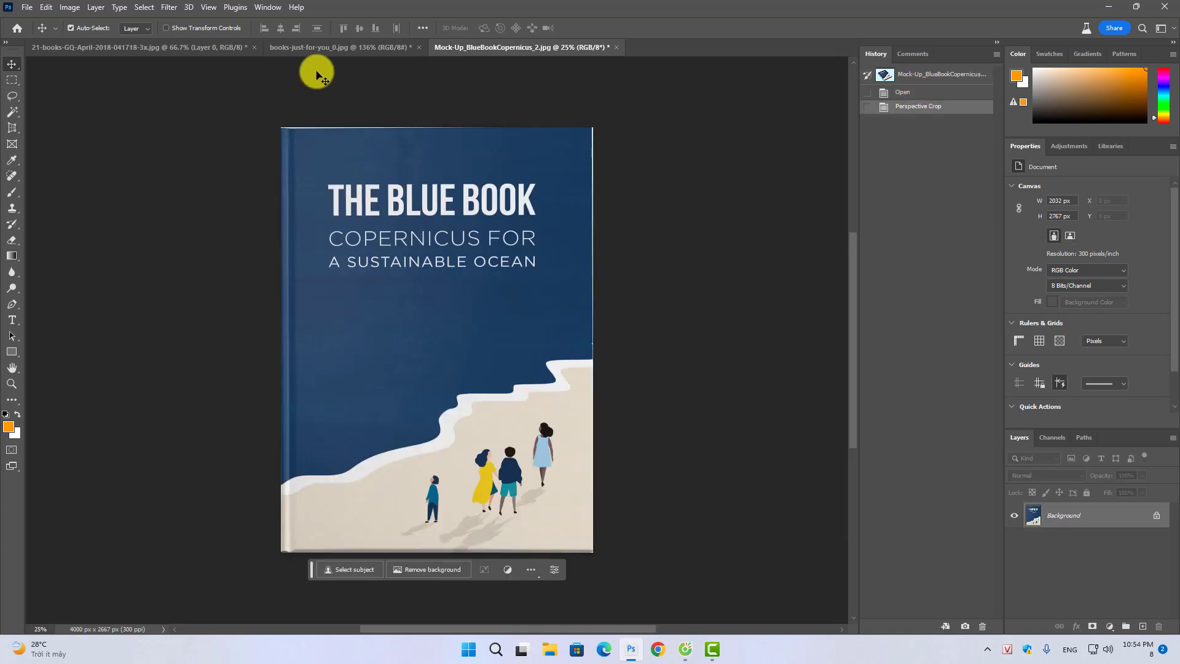
Compare the 21-books-GQ cover before and after cropping, ending on the flattened version.
{"action": "left_click", "coordinate": [194, 50]}
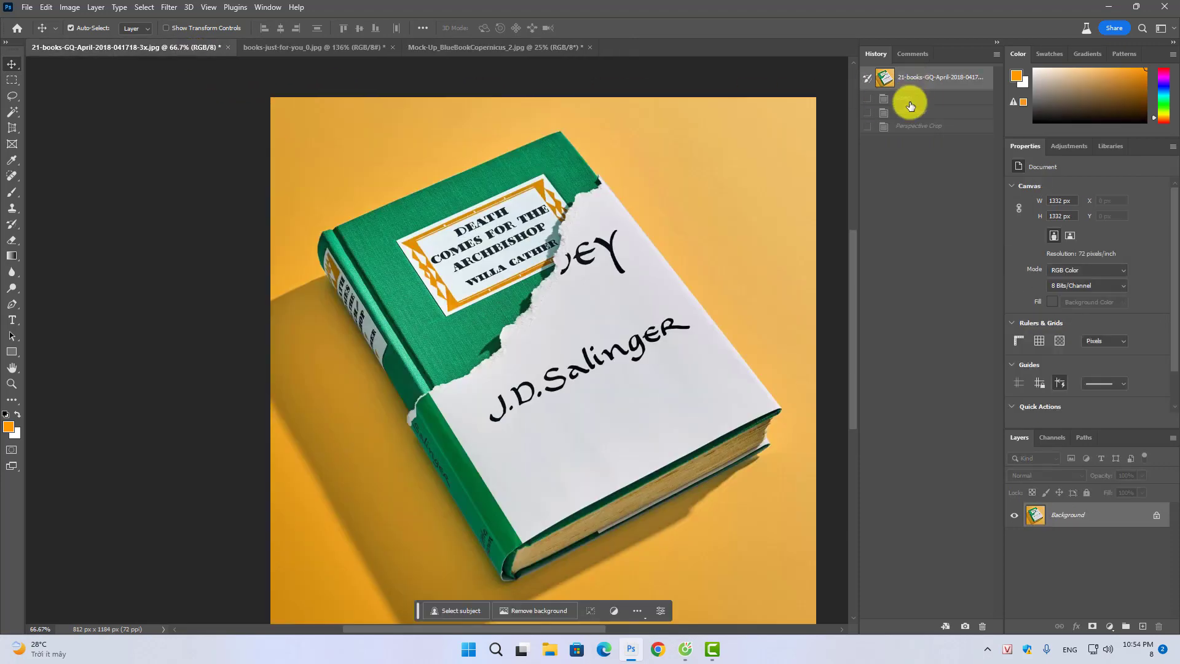
{"action": "left_click", "coordinate": [910, 128]}
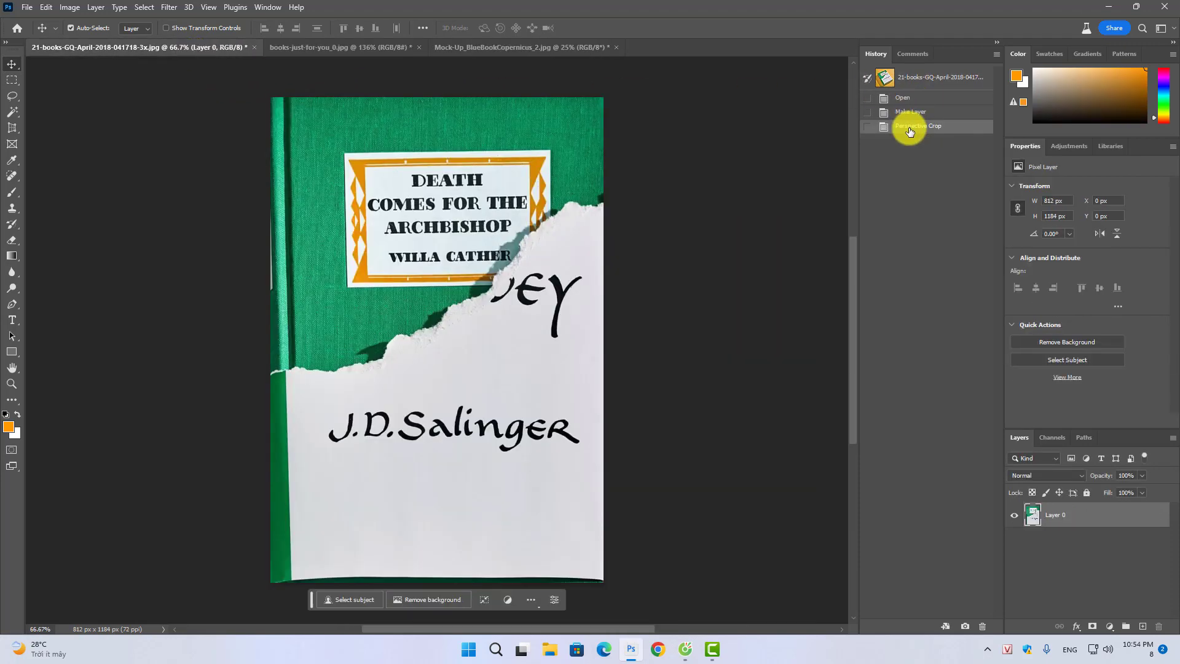
{"action": "left_click", "coordinate": [920, 79]}
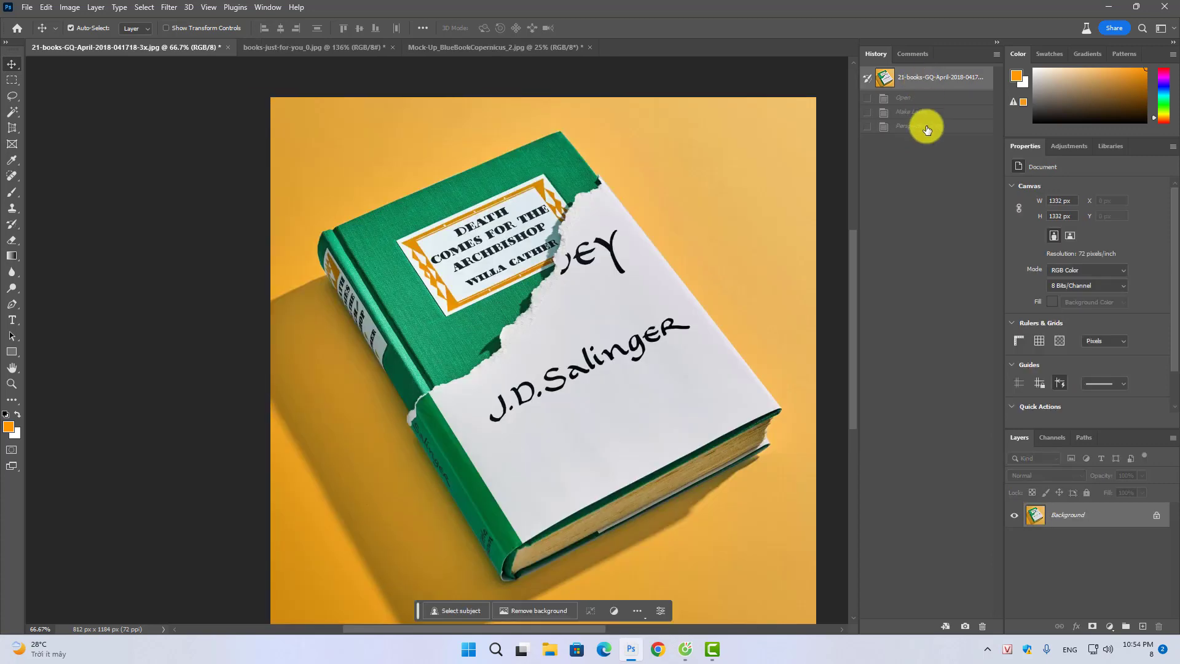
{"action": "left_click", "coordinate": [922, 126]}
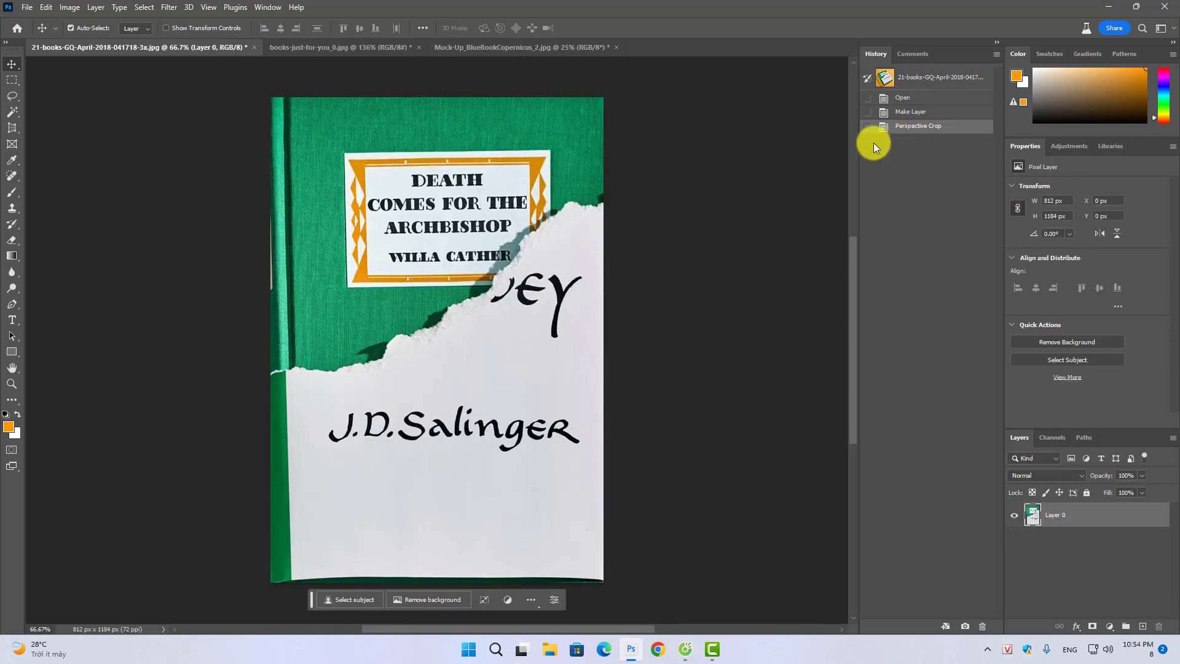